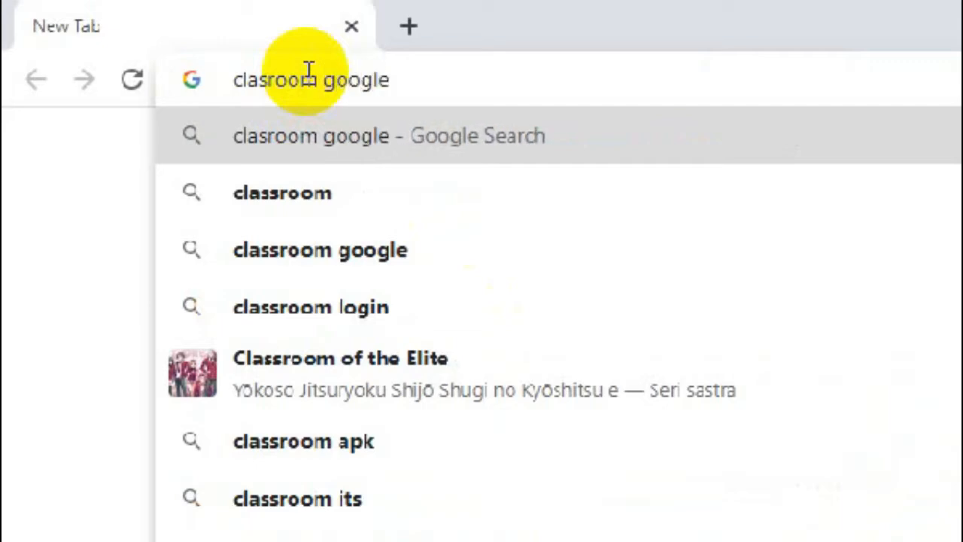
- Search for 'classroom google' and open the classroom.google.com result
{"action": "key", "text": "Return"}
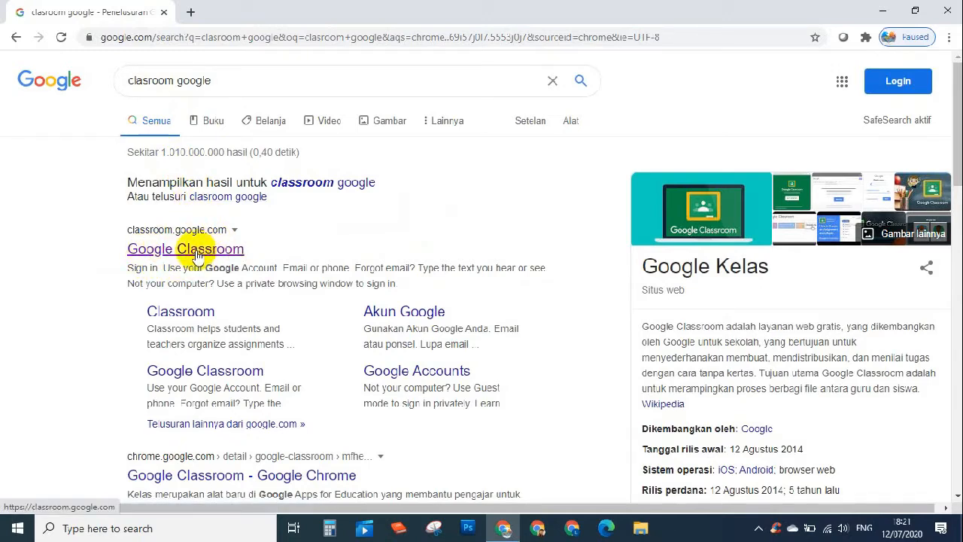
{"action": "left_click", "coordinate": [199, 254]}
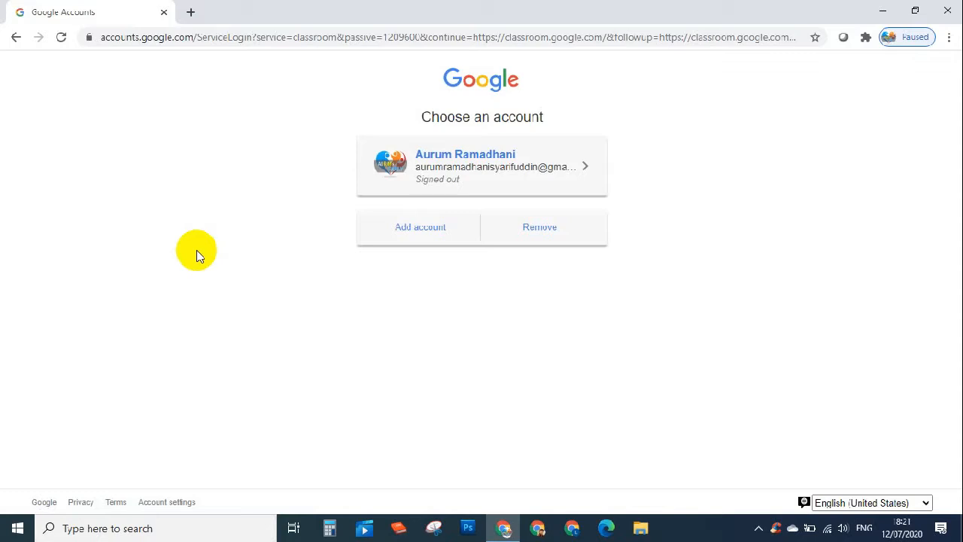
- Add another Google account and enter its corrected full Gmail address
{"action": "left_click", "coordinate": [444, 232]}
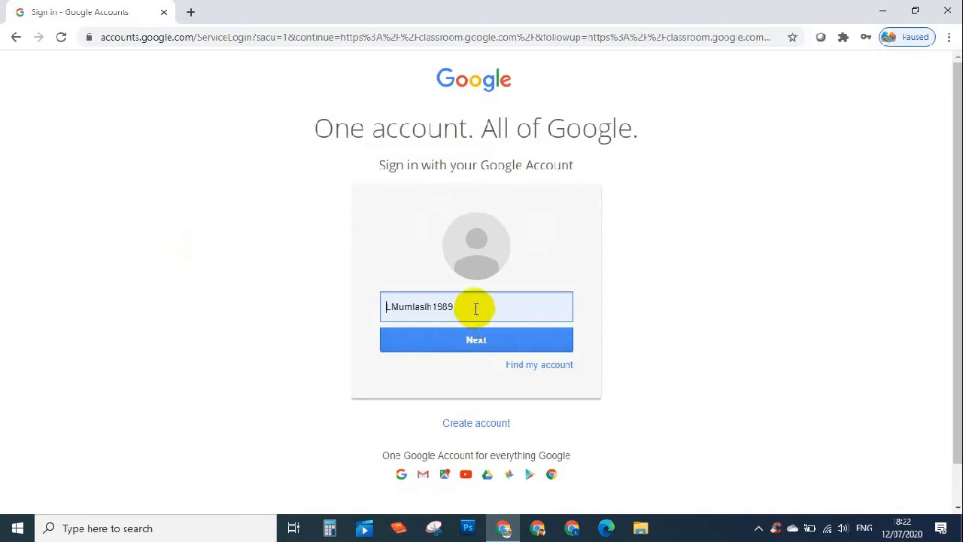
{"action": "left_click", "coordinate": [473, 306]}
{"action": "left_click", "coordinate": [466, 306]}
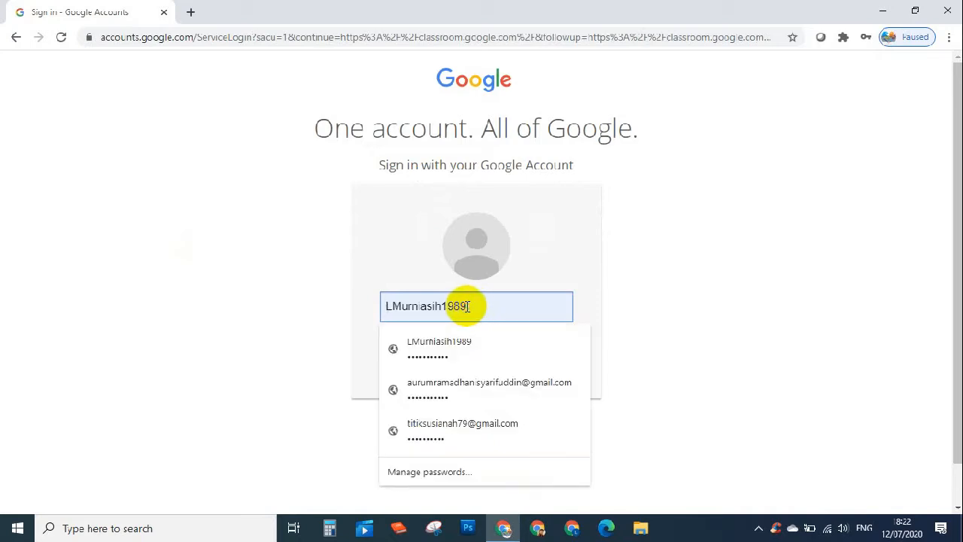
{"action": "left_click", "coordinate": [392, 306]}
{"action": "type", "text": "uh"}
{"action": "left_click", "coordinate": [415, 307]}
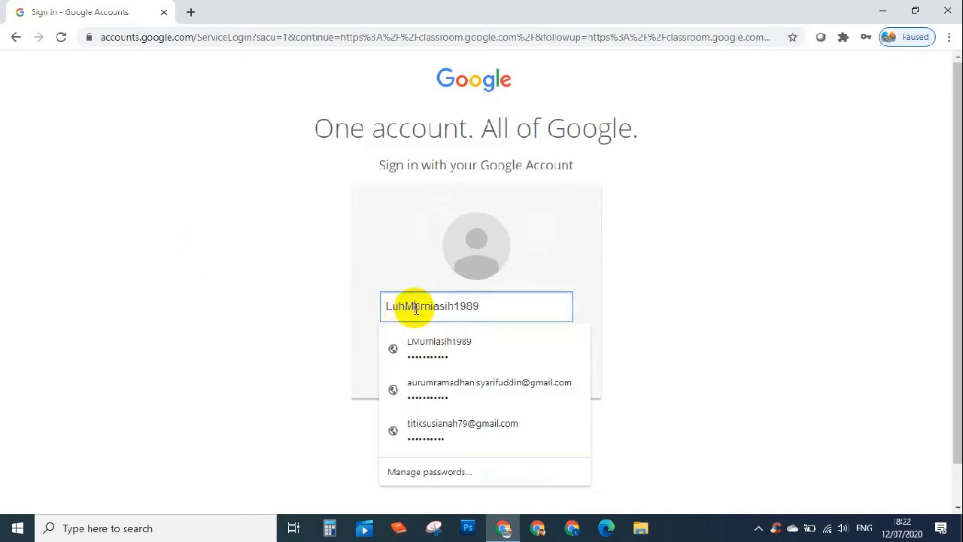
{"action": "key", "text": "BackSpace"}
{"action": "type", "text": "m"}
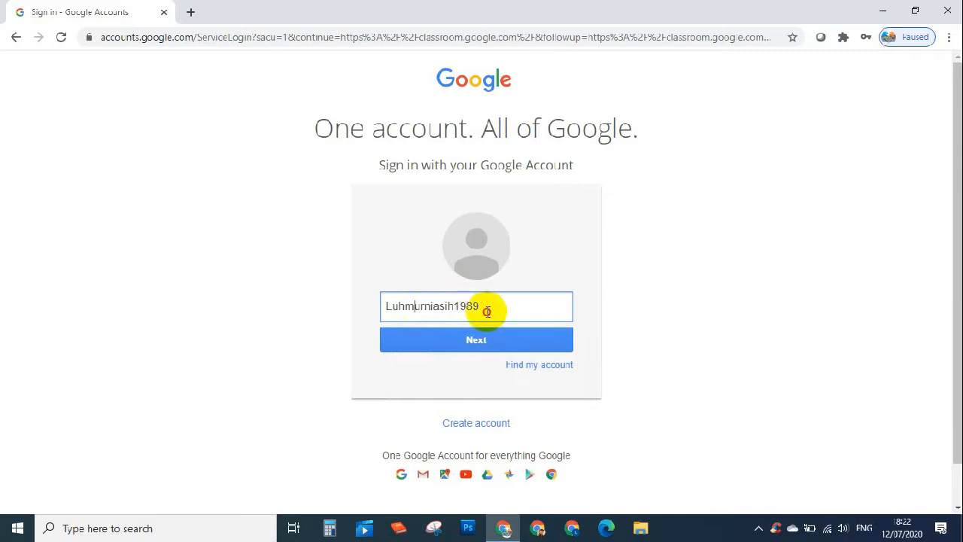
{"action": "left_click", "coordinate": [487, 310]}
{"action": "key", "text": "BackSpace"}
{"action": "key", "text": "BackSpace"}
{"action": "key", "text": "BackSpace"}
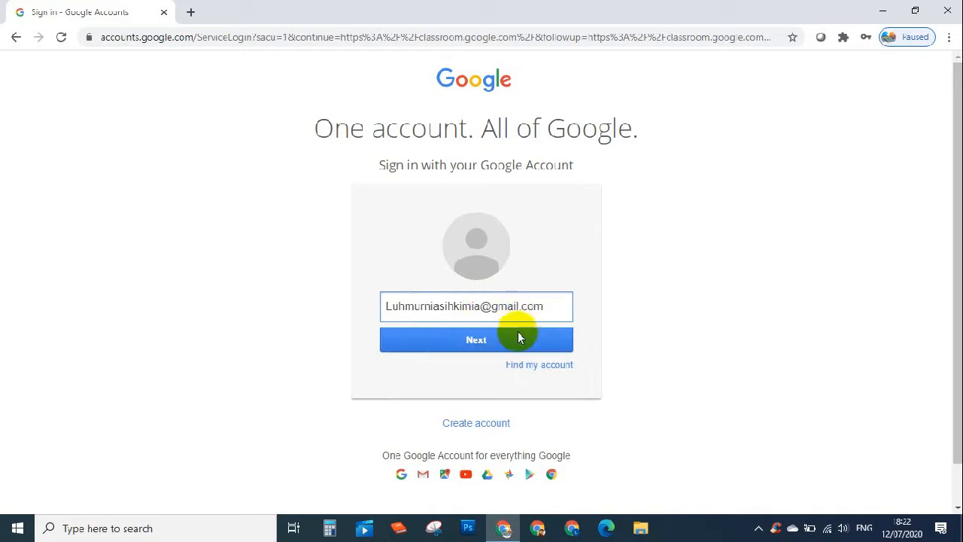
{"action": "left_click", "coordinate": [509, 339]}
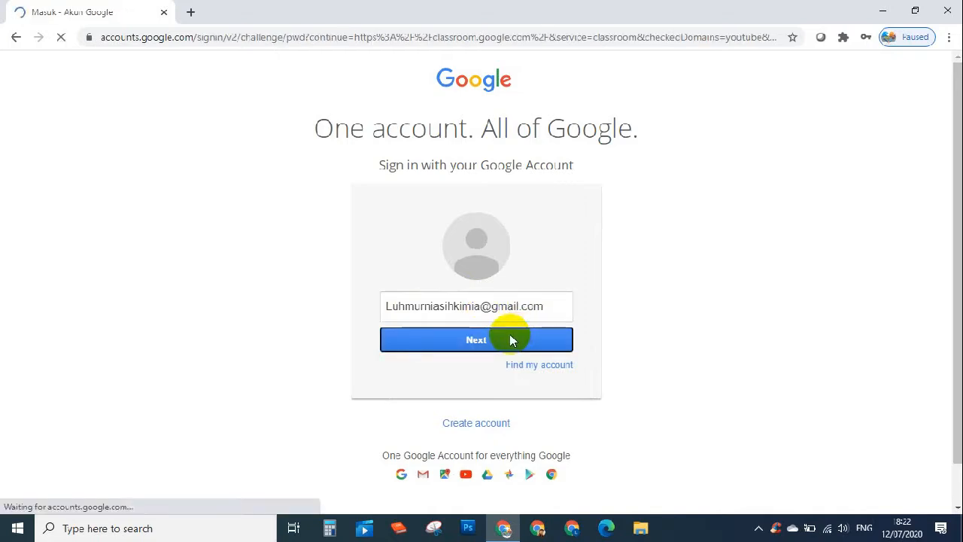
- Enter the account password and finish signing in to Classroom
{"action": "left_click", "coordinate": [462, 268]}
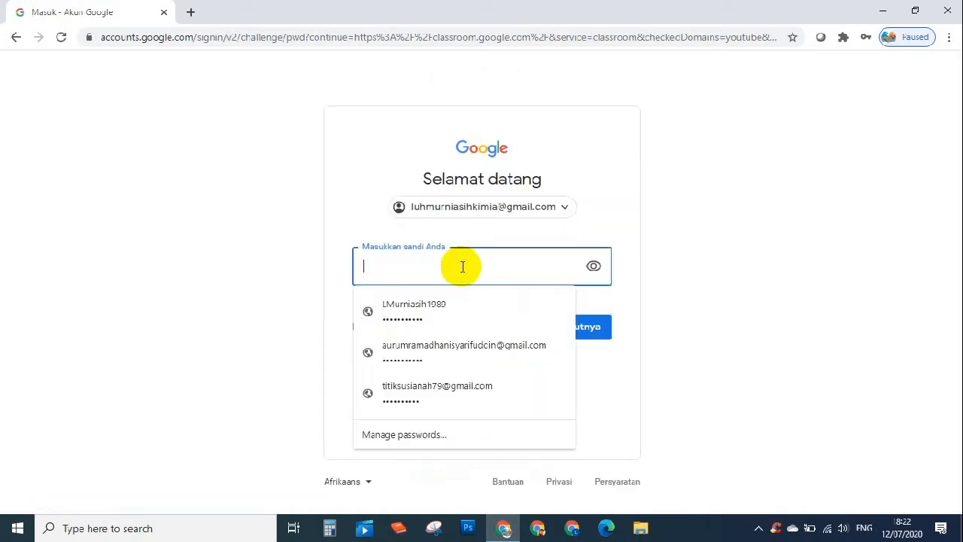
{"action": "type", "text": "•"}
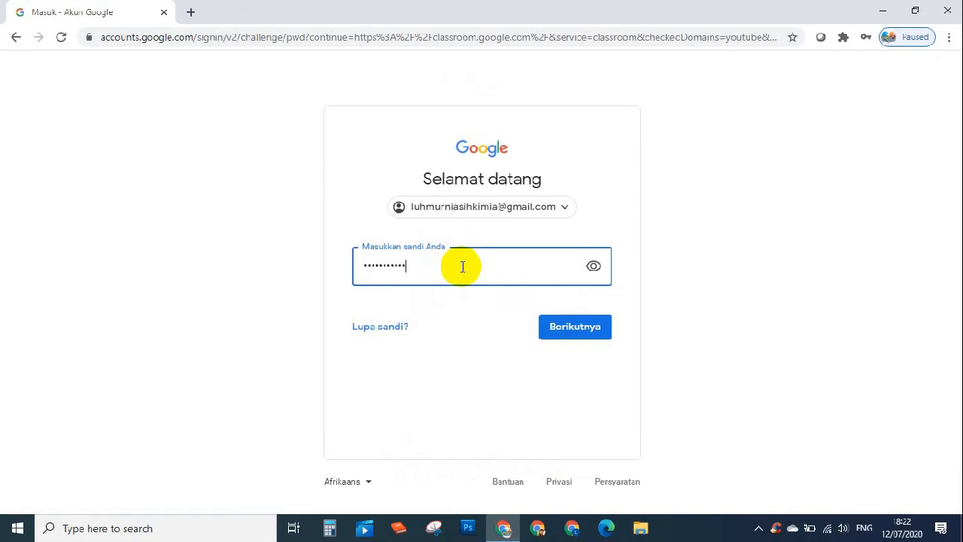
{"action": "left_click", "coordinate": [585, 325]}
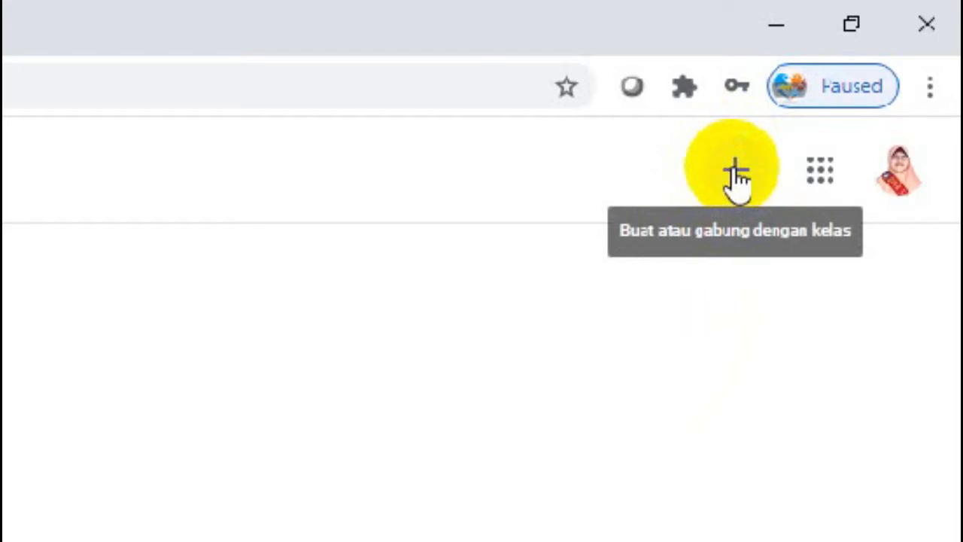
- Show the Gabung ke kelas / Buat kelas choices from the + button
{"action": "left_click", "coordinate": [736, 179]}
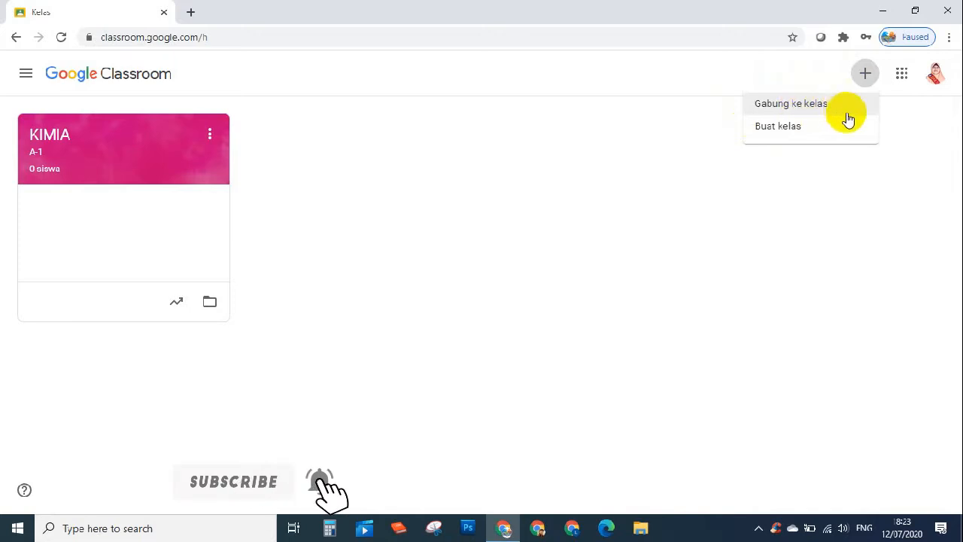
- Choose Buat kelas, tick the school-use acknowledgement, and continue to the blank form
{"action": "left_click", "coordinate": [785, 129]}
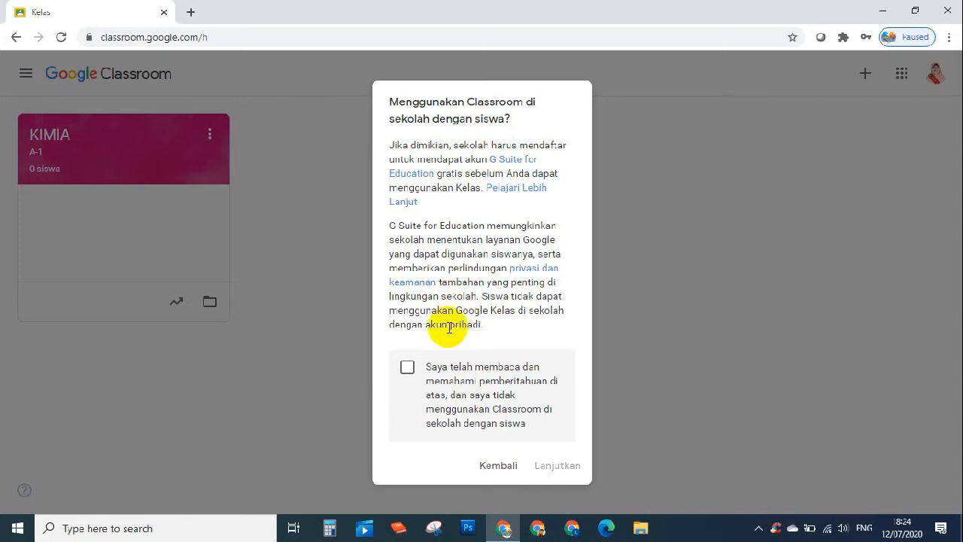
{"action": "left_click", "coordinate": [407, 367]}
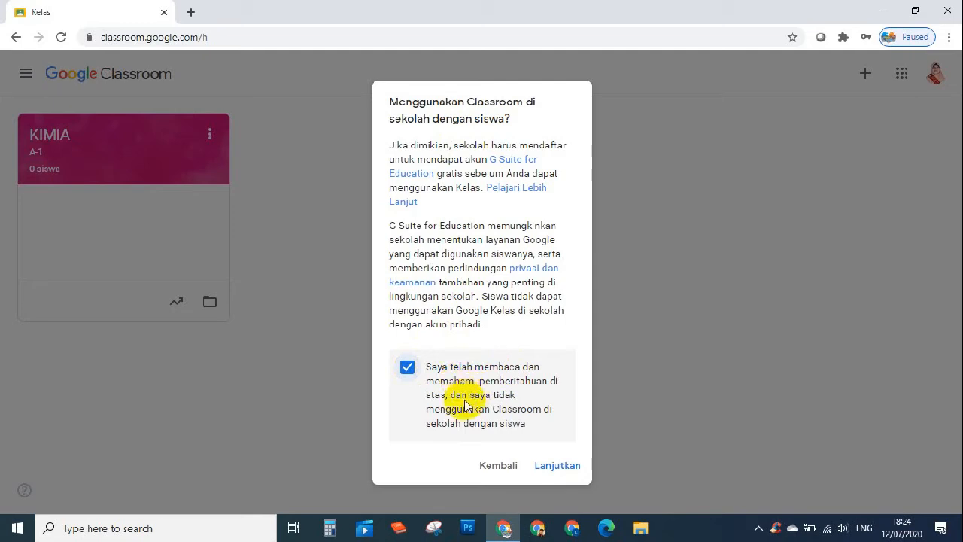
{"action": "left_click", "coordinate": [557, 465]}
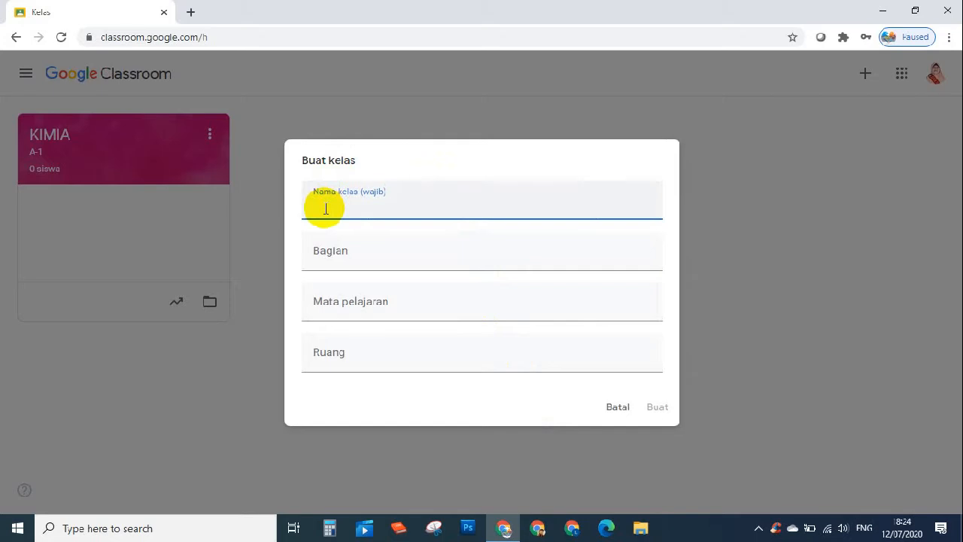
- Name the class 'Kimia (Peminatan)', set section A-1, and create it
{"action": "type", "text": "Kimia (Peminatan"}
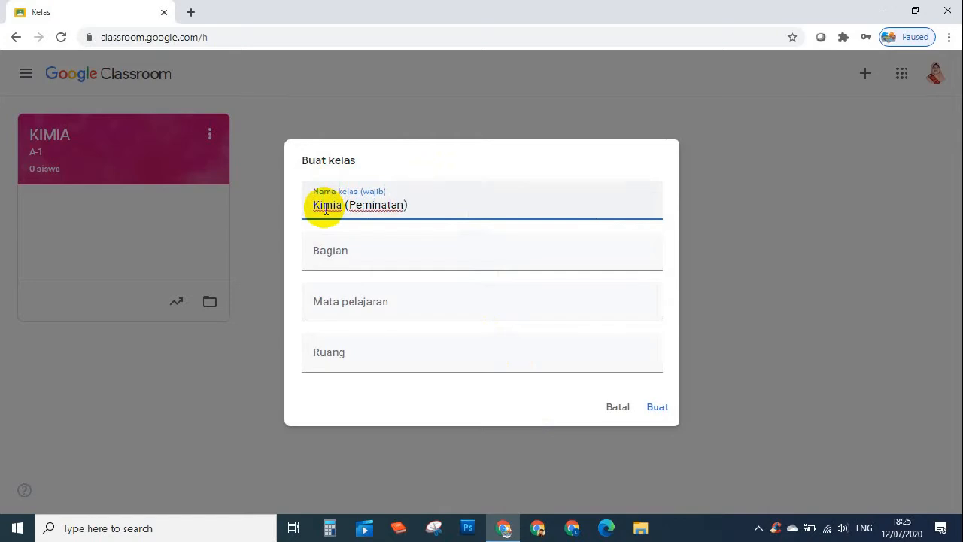
{"action": "left_click", "coordinate": [355, 254]}
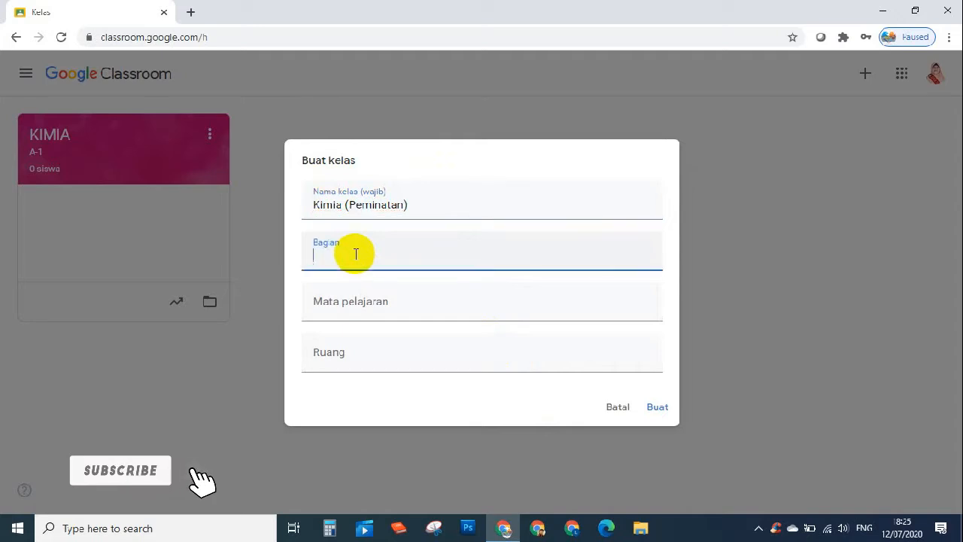
{"action": "type", "text": "A-1"}
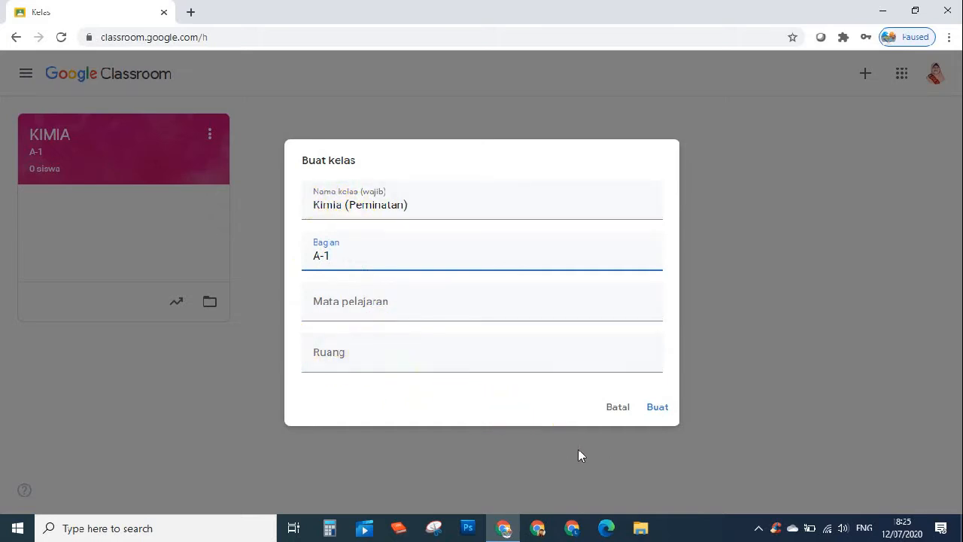
{"action": "left_click", "coordinate": [658, 407]}
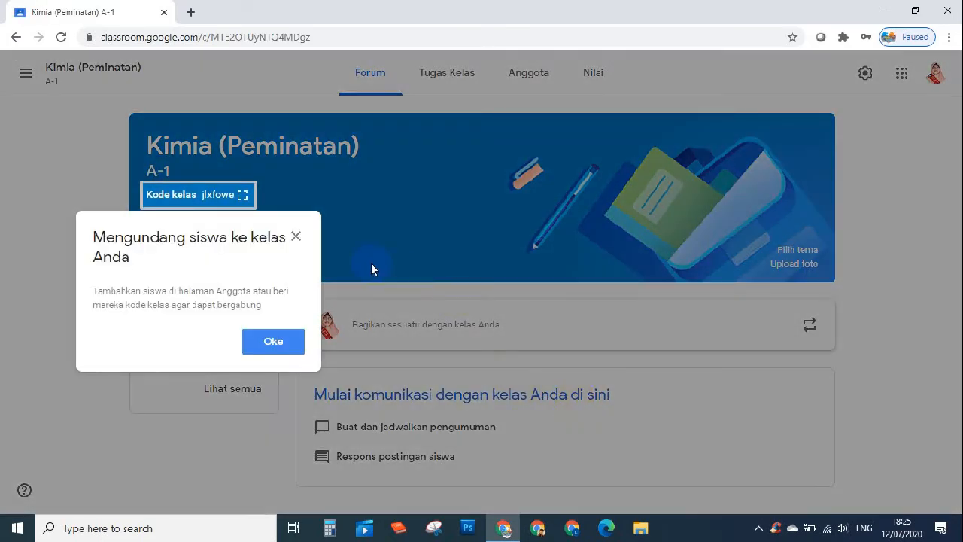
- Close the invite-students tip and show the side menu listing both A-1 classes
{"action": "left_click", "coordinate": [296, 238]}
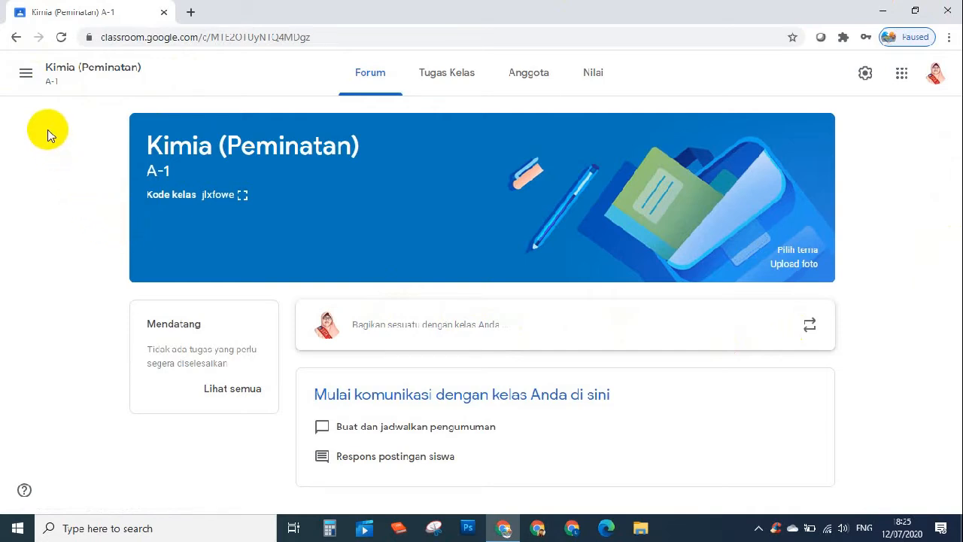
{"action": "left_click", "coordinate": [26, 76]}
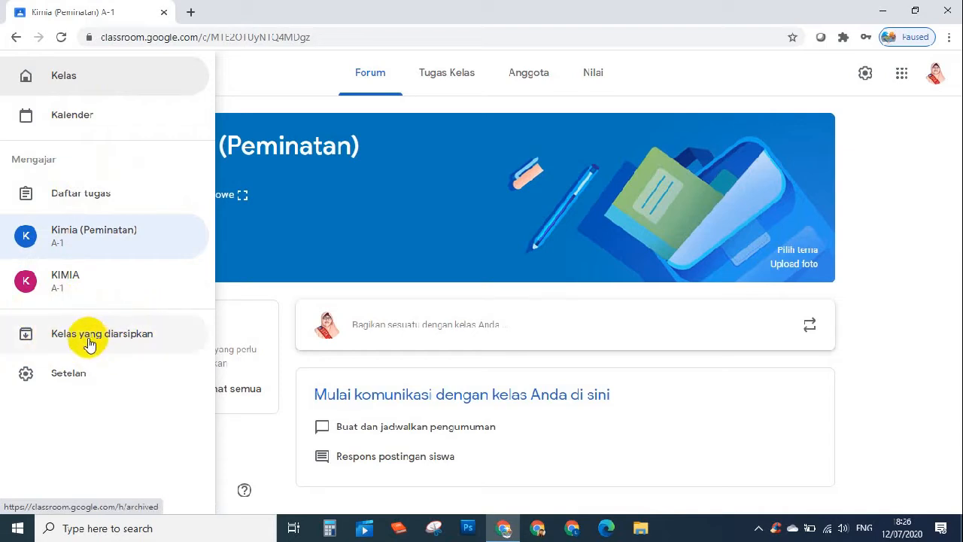
- Go to Setelan, begin changing the profile picture, then cancel the photo dialog
{"action": "left_click", "coordinate": [69, 374]}
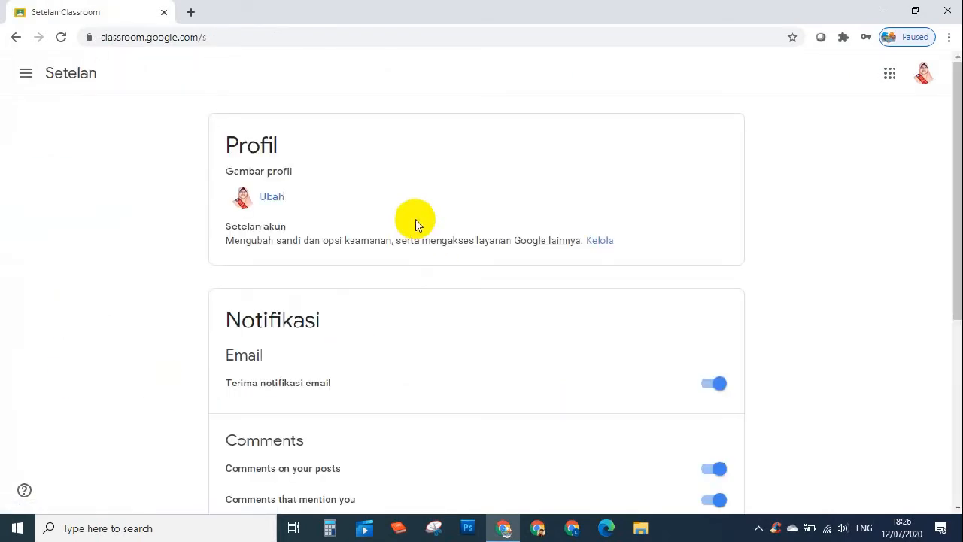
{"action": "left_click", "coordinate": [271, 201]}
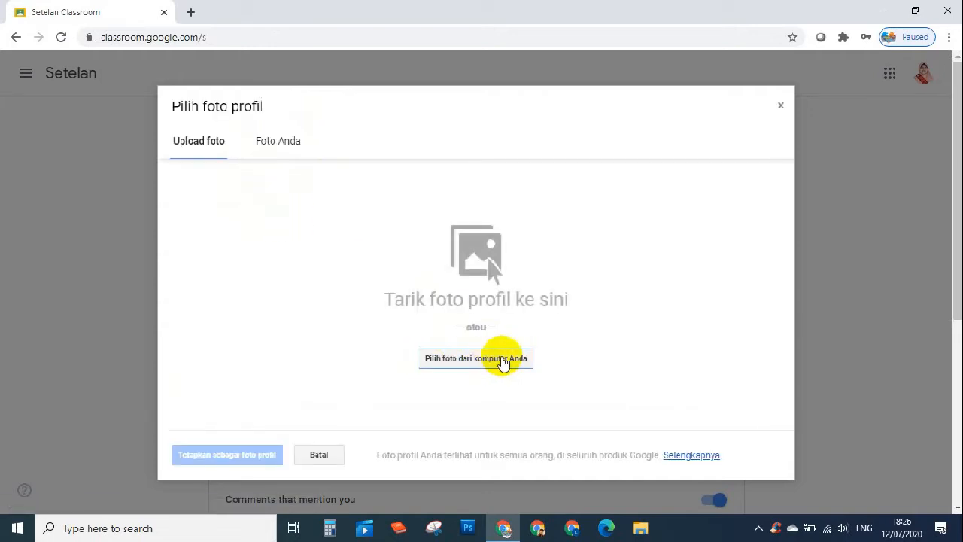
{"action": "left_click", "coordinate": [319, 455]}
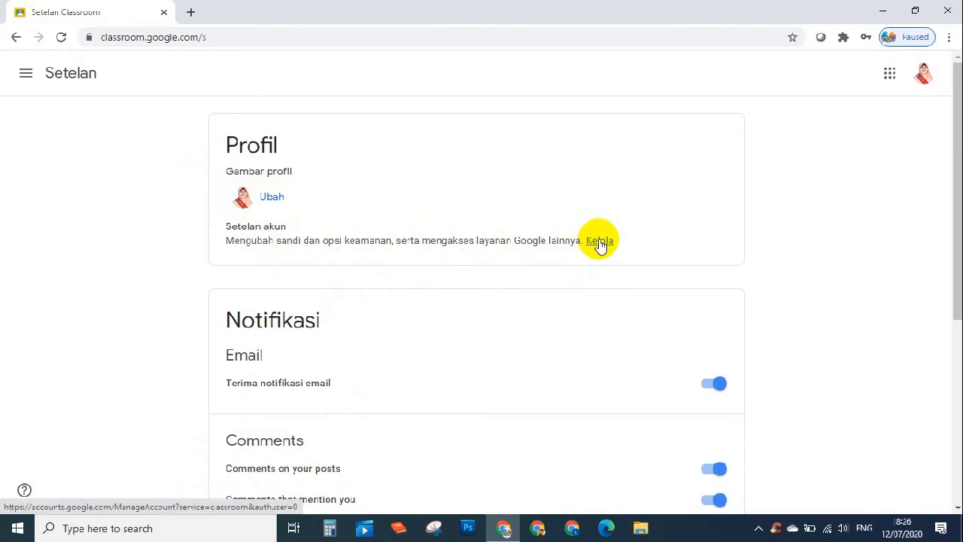
{"action": "scroll", "coordinate": [598, 250], "scroll_direction": "down", "scroll_amount": 1}
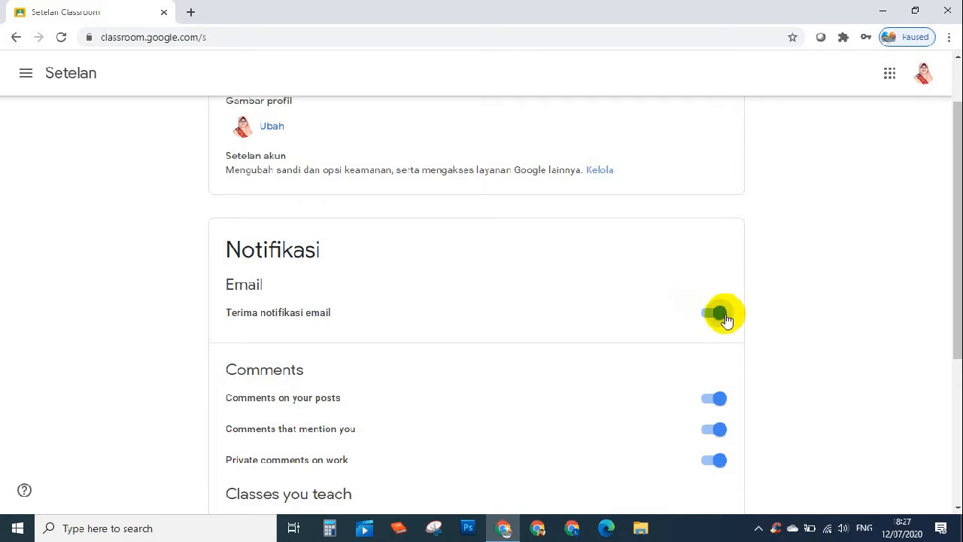
{"action": "scroll", "coordinate": [726, 319], "scroll_direction": "down", "scroll_amount": 1}
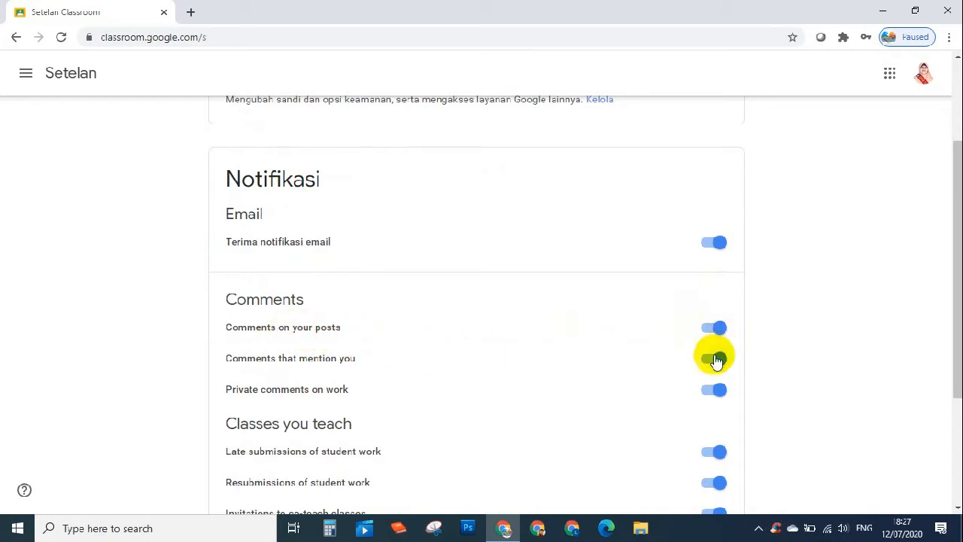
{"action": "scroll", "coordinate": [554, 384], "scroll_direction": "down", "scroll_amount": 1}
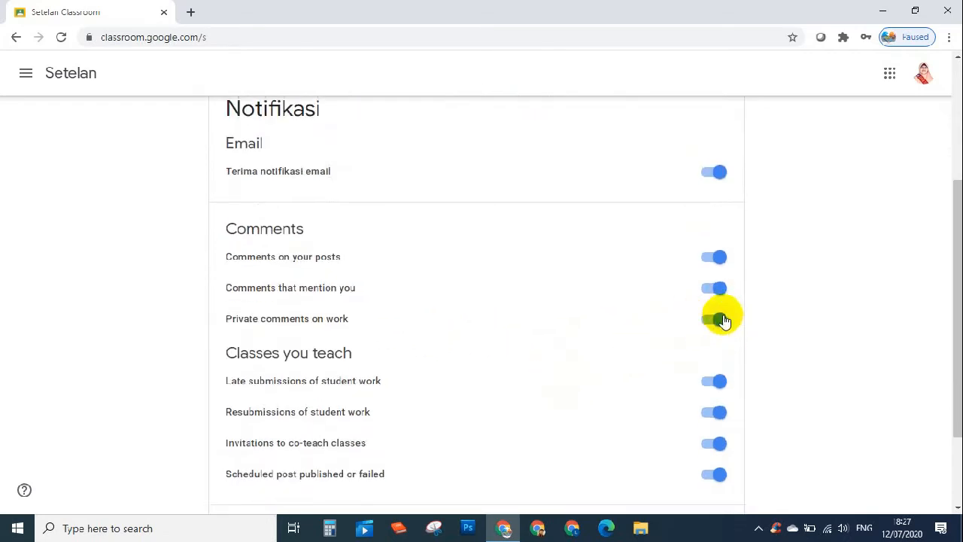
{"action": "scroll", "coordinate": [443, 371], "scroll_direction": "down", "scroll_amount": 1}
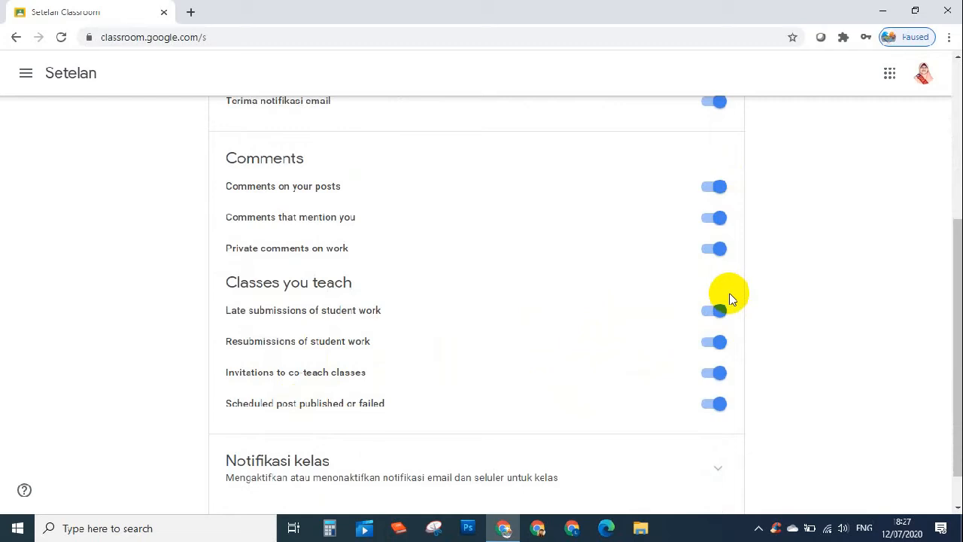
{"action": "scroll", "coordinate": [729, 298], "scroll_direction": "down", "scroll_amount": 1}
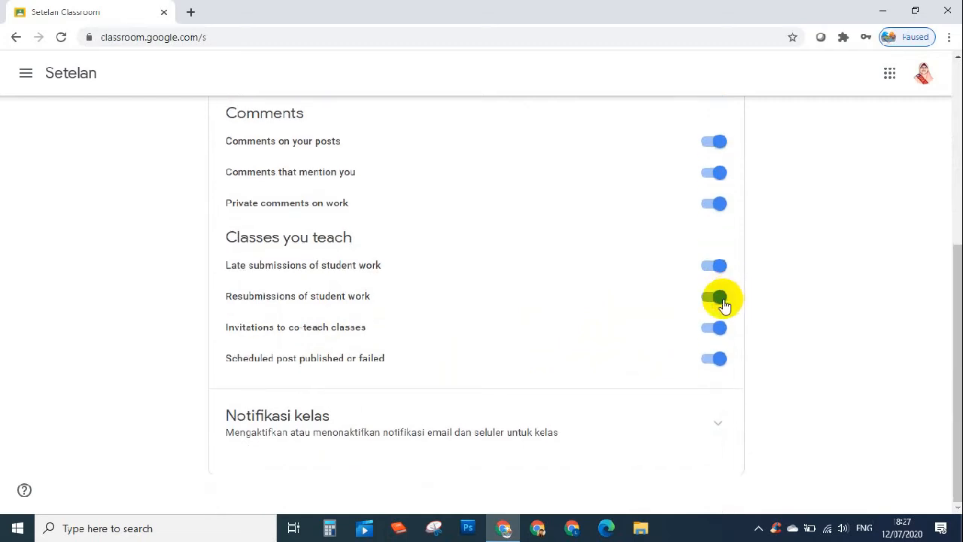
{"action": "scroll", "coordinate": [564, 267], "scroll_direction": "up", "scroll_amount": 5}
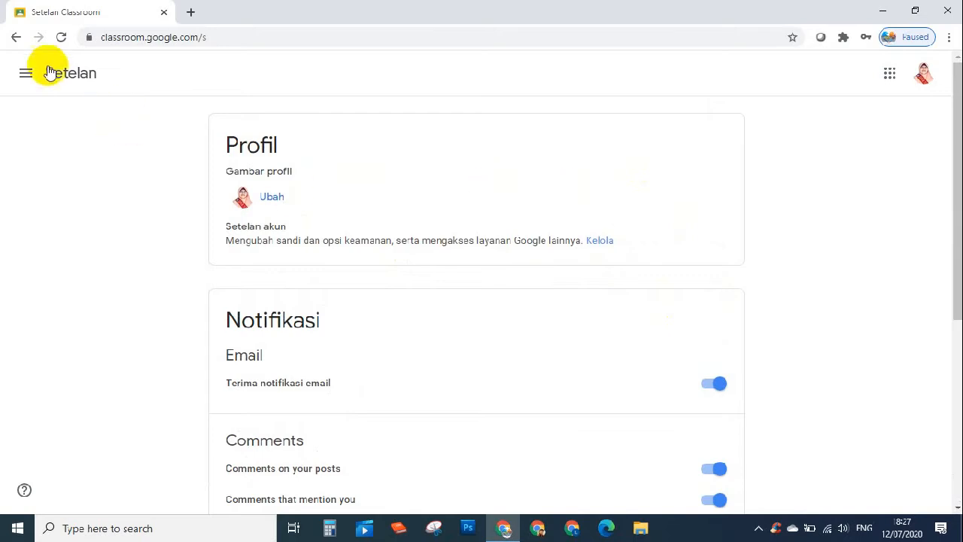
- Open Google Account management in a new tab from Setelan akun
{"action": "left_click", "coordinate": [25, 73]}
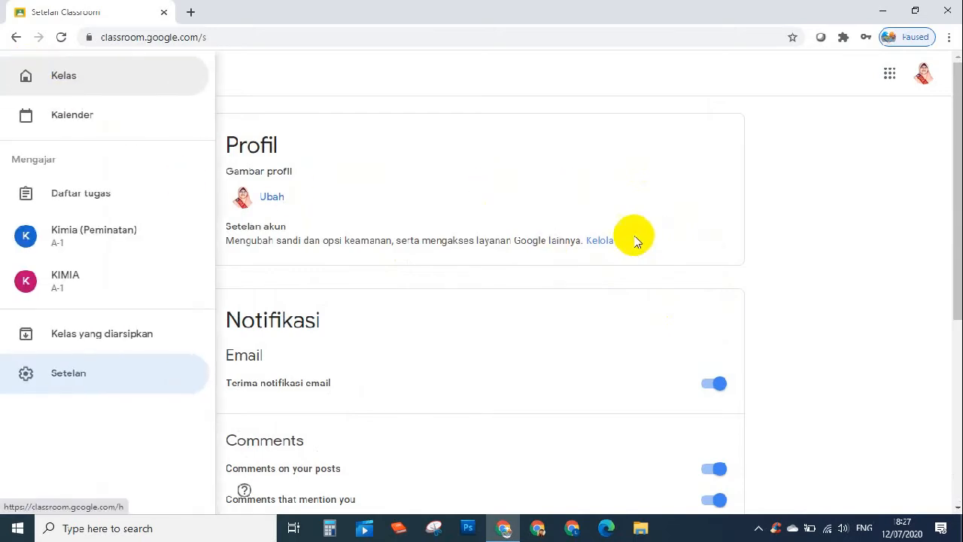
{"action": "left_click", "coordinate": [597, 242]}
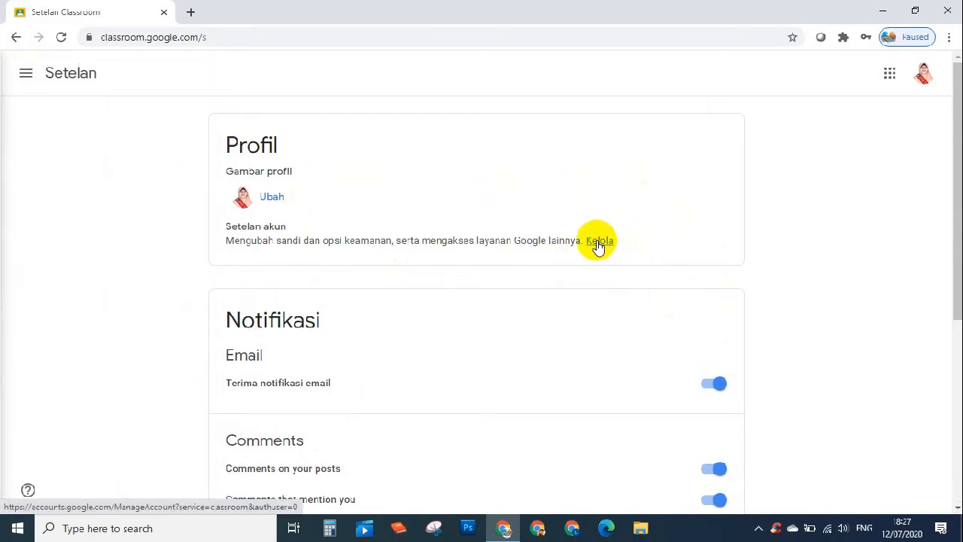
{"action": "left_click", "coordinate": [597, 242]}
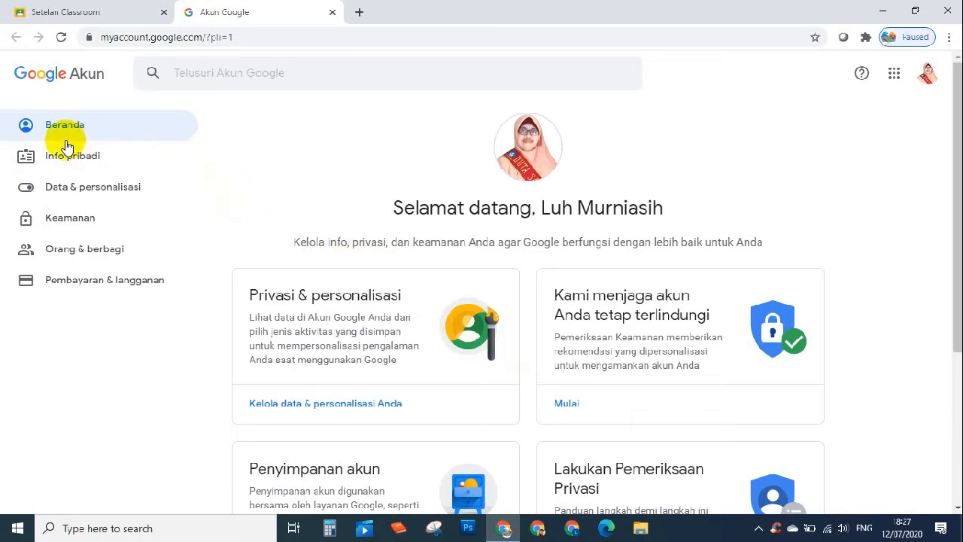
- Go to Data & personalisasi and scroll down to the Indonesia web language entry
{"action": "left_click", "coordinate": [83, 187]}
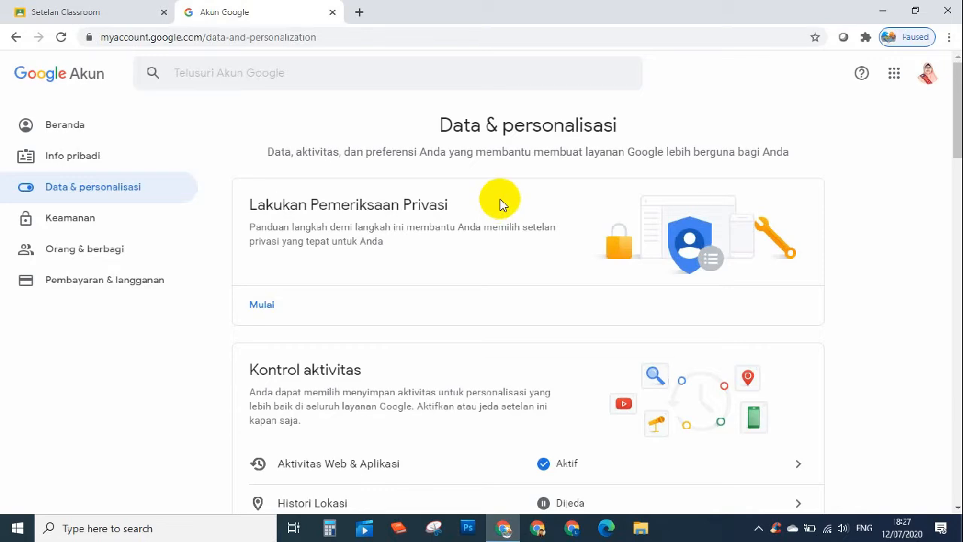
{"action": "scroll", "coordinate": [508, 203], "scroll_direction": "down", "scroll_amount": 2}
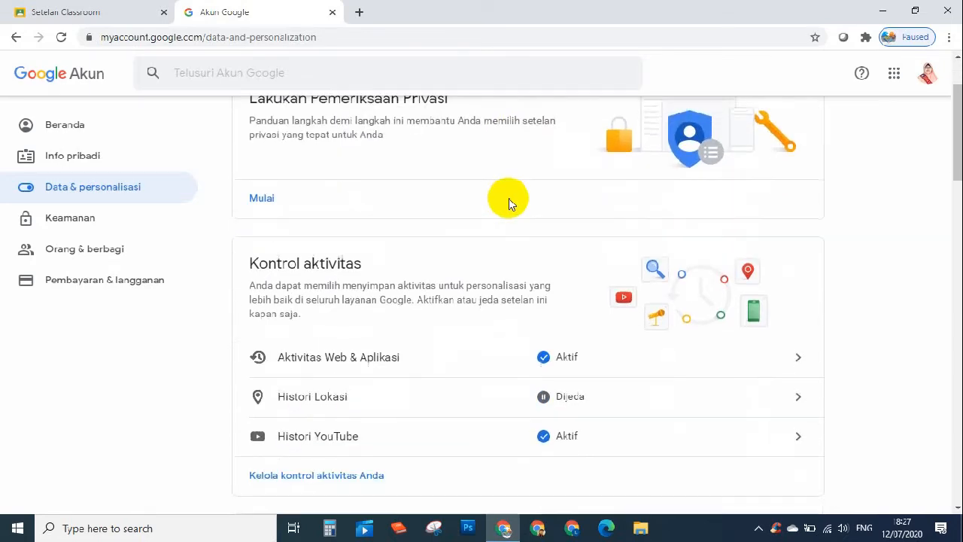
{"action": "scroll", "coordinate": [509, 203], "scroll_direction": "down", "scroll_amount": 3}
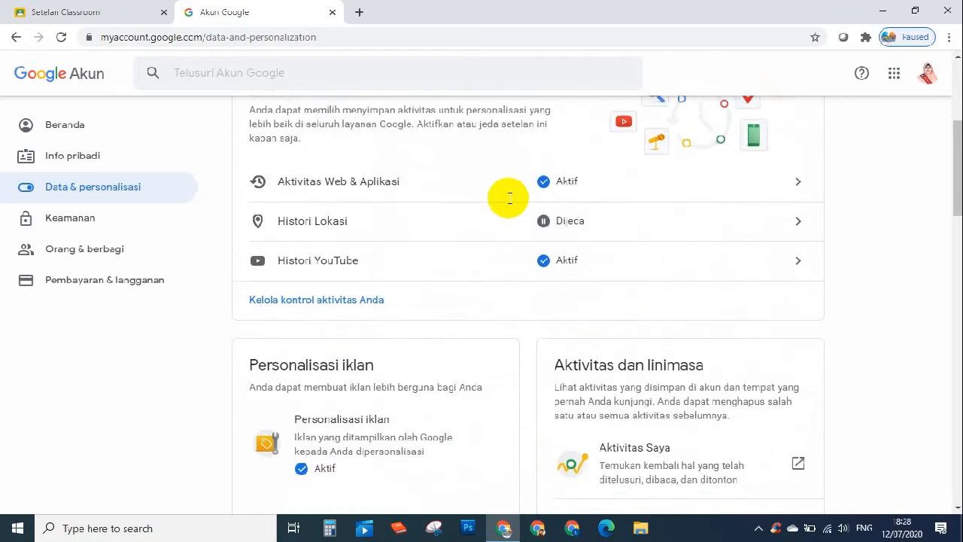
{"action": "scroll", "coordinate": [509, 203], "scroll_direction": "down", "scroll_amount": 2}
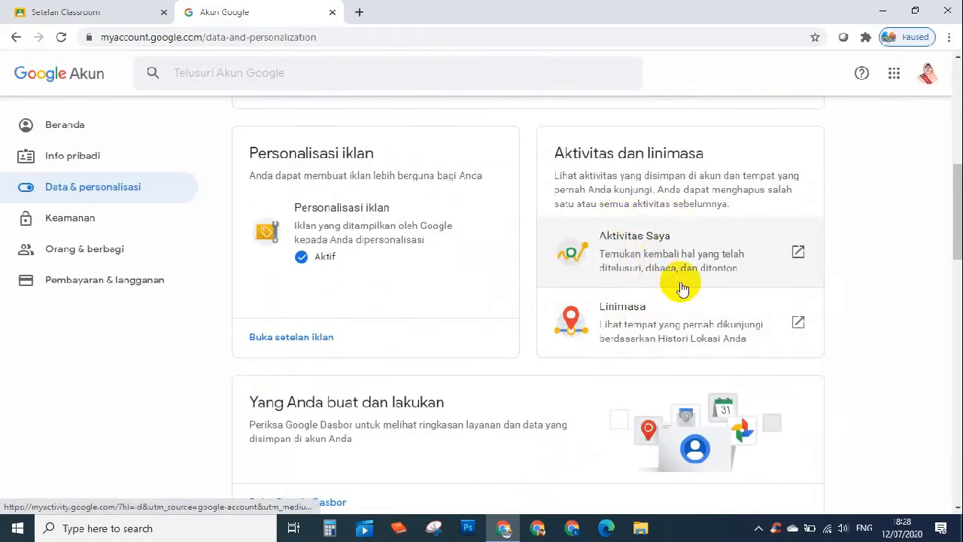
{"action": "scroll", "coordinate": [624, 310], "scroll_direction": "down", "scroll_amount": 7}
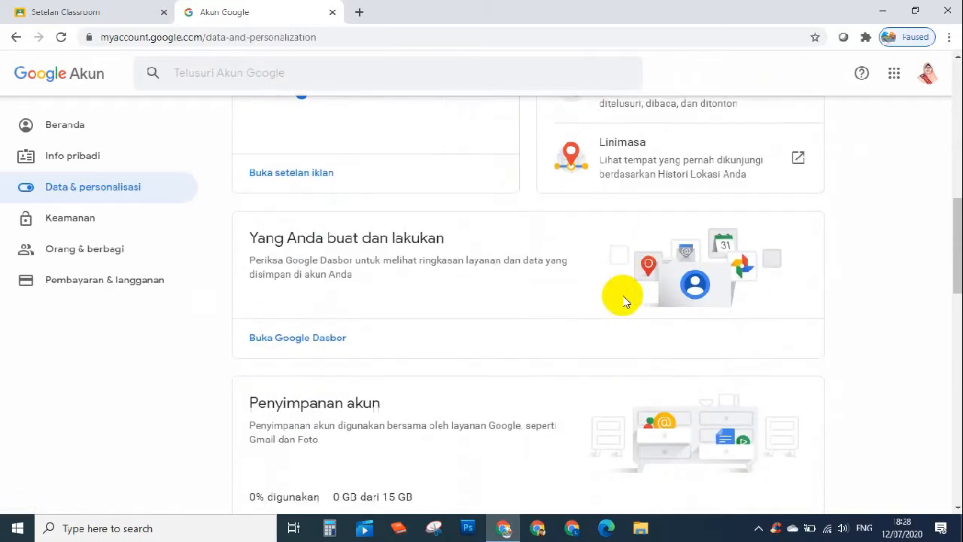
{"action": "scroll", "coordinate": [627, 291], "scroll_direction": "down", "scroll_amount": 5}
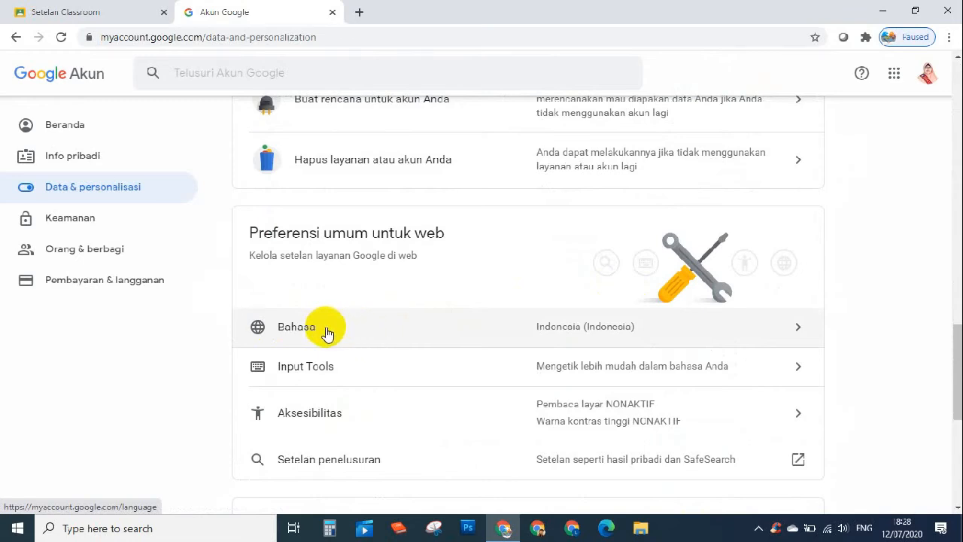
- Open Bahasa, browse the default-language list, and cancel to keep Indonesia
{"action": "left_click", "coordinate": [798, 329]}
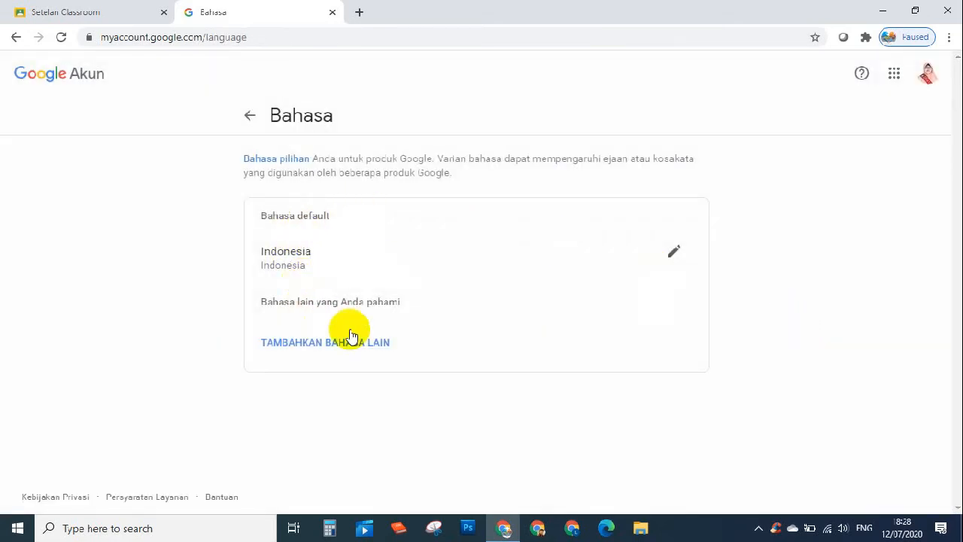
{"action": "left_click", "coordinate": [673, 252]}
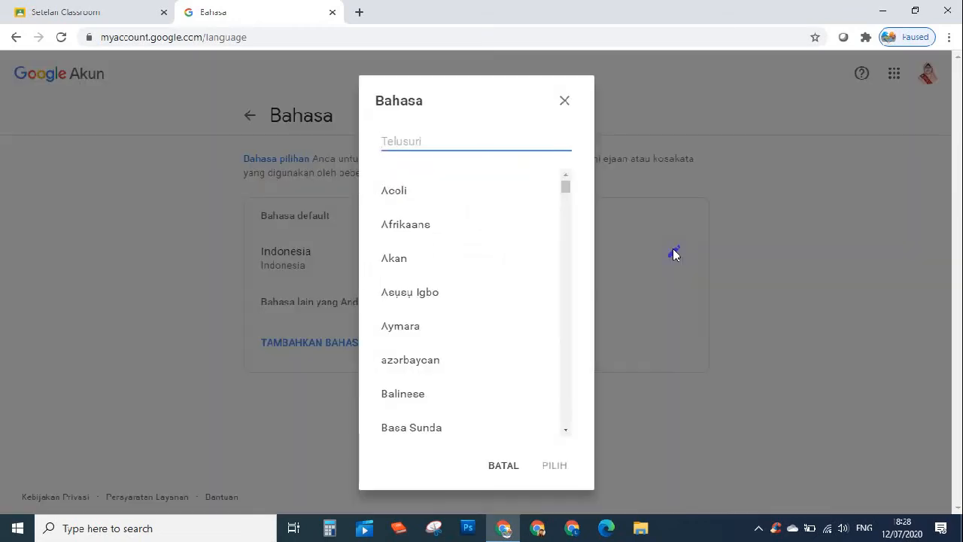
{"action": "scroll", "coordinate": [453, 279], "scroll_direction": "down", "scroll_amount": 10}
{"action": "scroll", "coordinate": [464, 304], "scroll_direction": "down", "scroll_amount": 18}
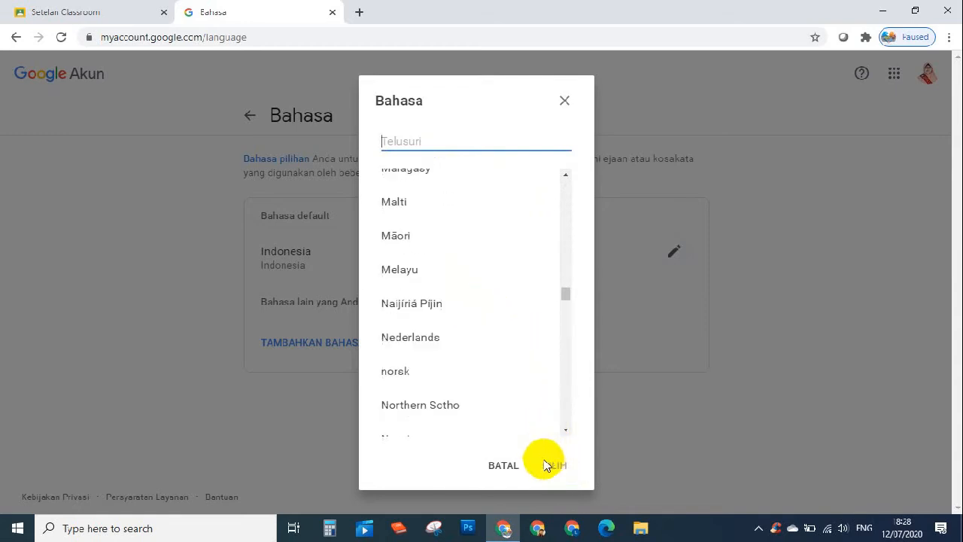
{"action": "left_click", "coordinate": [503, 465]}
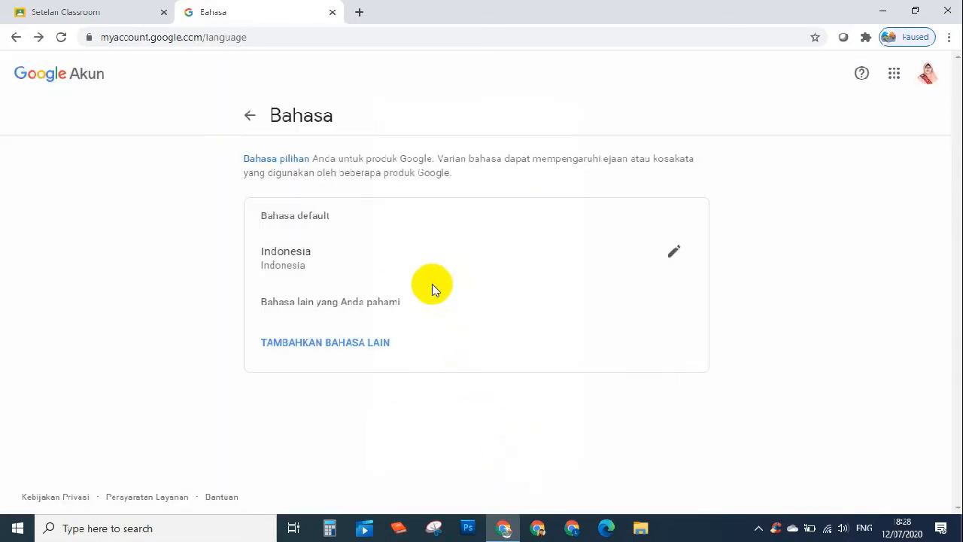
- Close the Bahasa tab and go back to the Kimia (Peminatan) A-1 Forum page
{"action": "left_click", "coordinate": [332, 13]}
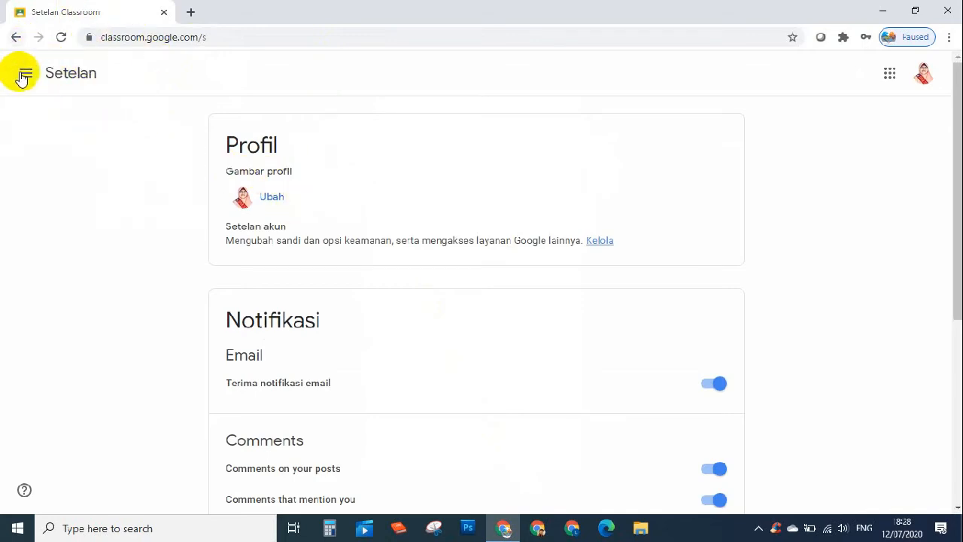
{"action": "left_click", "coordinate": [16, 39]}
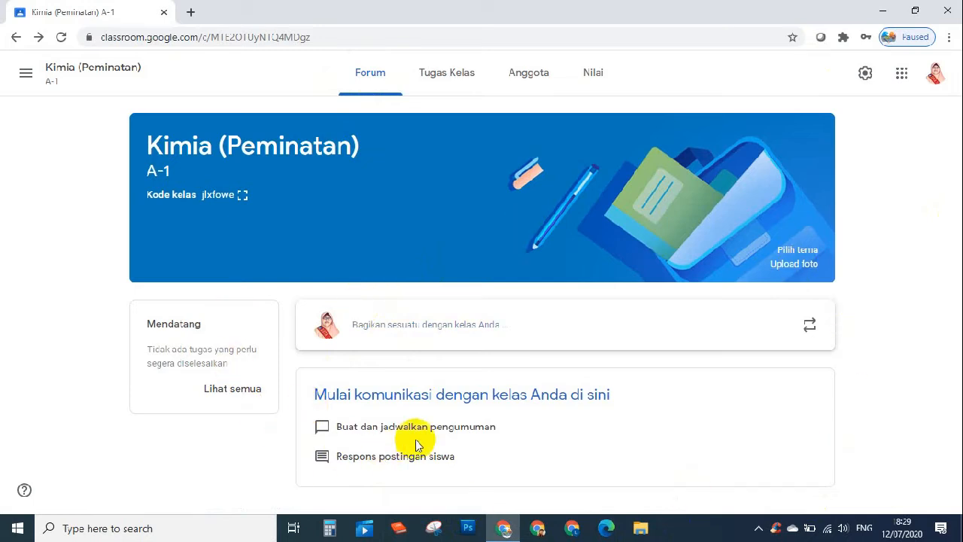
- Start a new class post and check which classes it will go to
{"action": "left_click", "coordinate": [350, 325]}
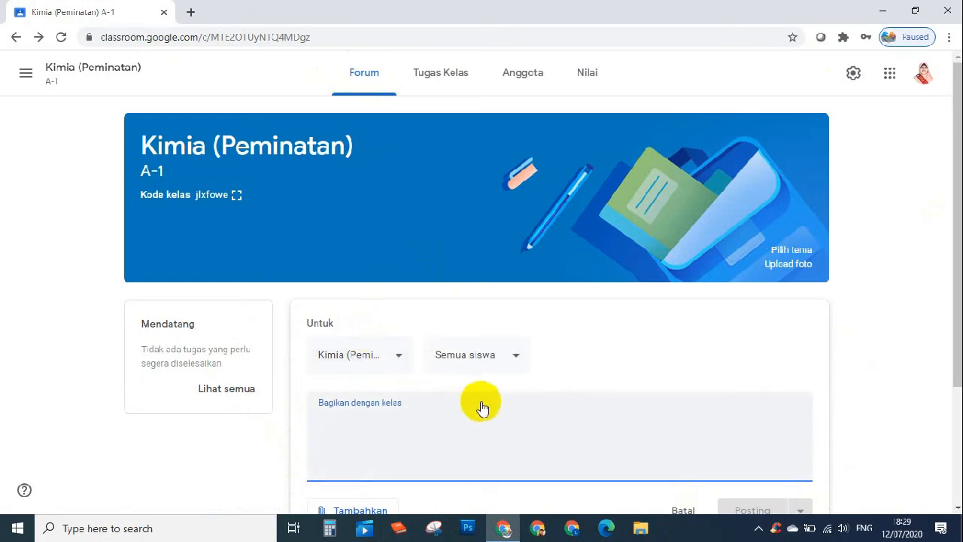
{"action": "scroll", "coordinate": [466, 409], "scroll_direction": "down", "scroll_amount": 2}
{"action": "left_click", "coordinate": [403, 218]}
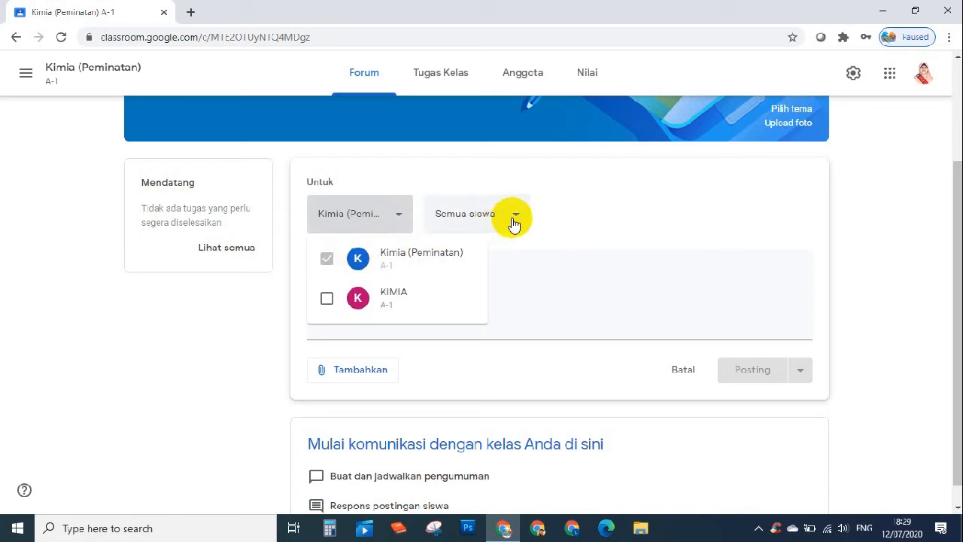
{"action": "left_click", "coordinate": [899, 214]}
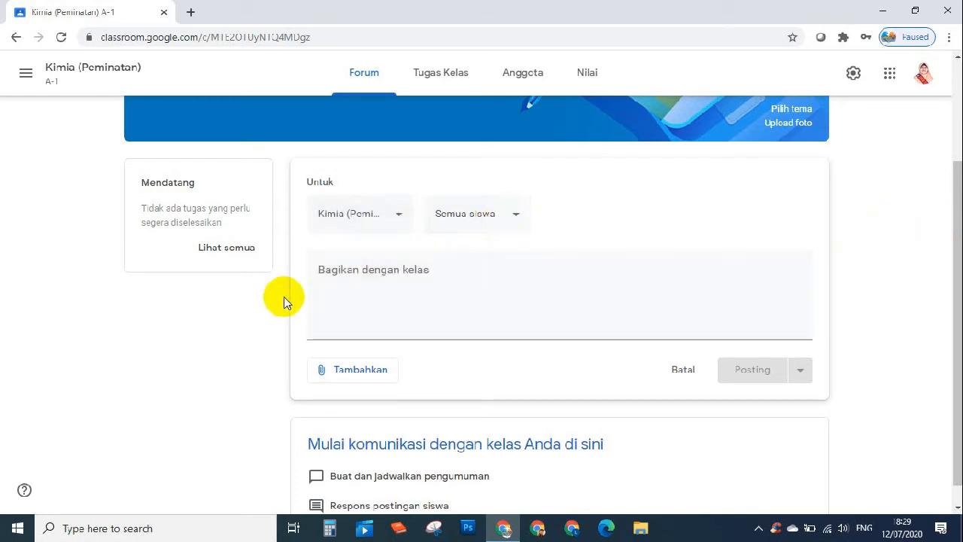
- Publish the announcement 'Selamat Datang di Kelas Kimia. Selamat Belajar. Semoga Sukses' to the stream
{"action": "left_click", "coordinate": [361, 274]}
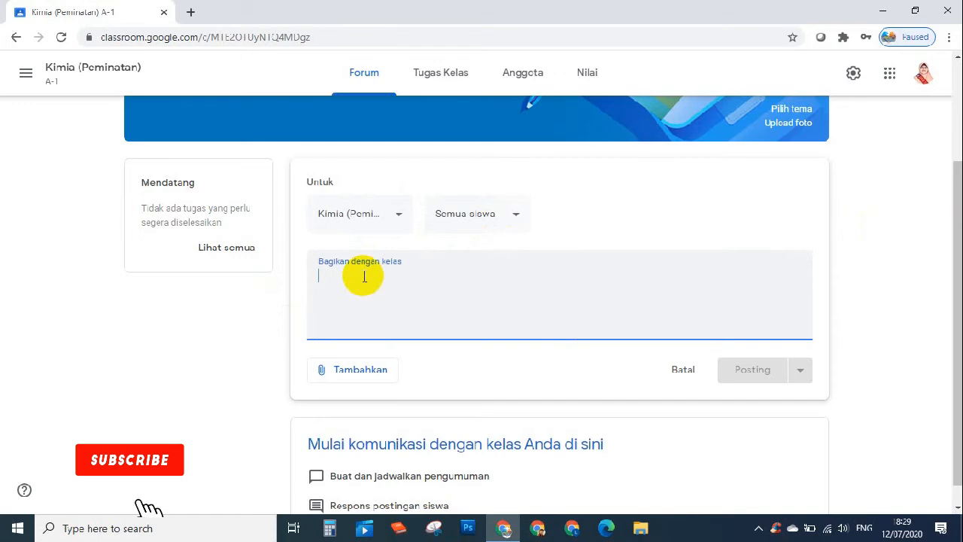
{"action": "type", "text": "Selama"}
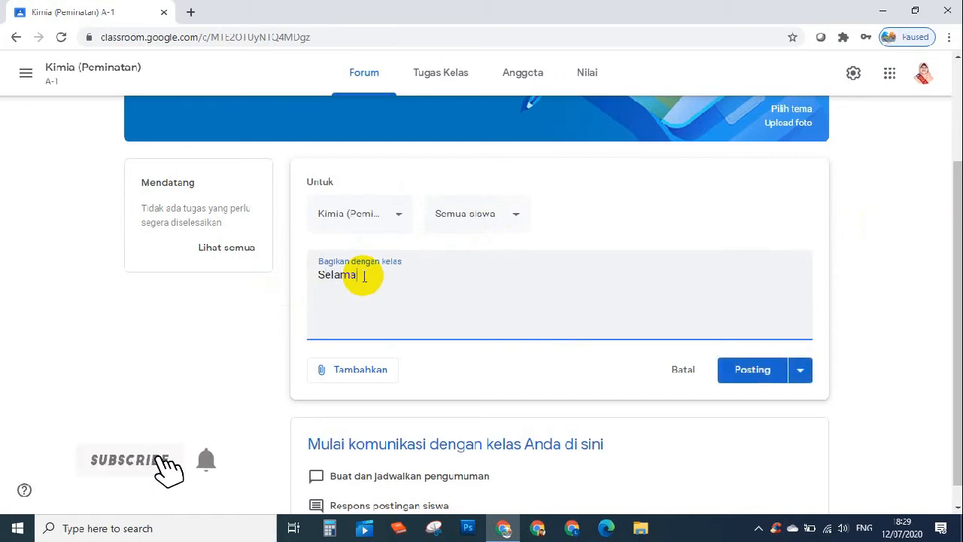
{"action": "type", "text": "t Datang di Kelas Kimia. Selamat Belajar. Semoga Sukses"}
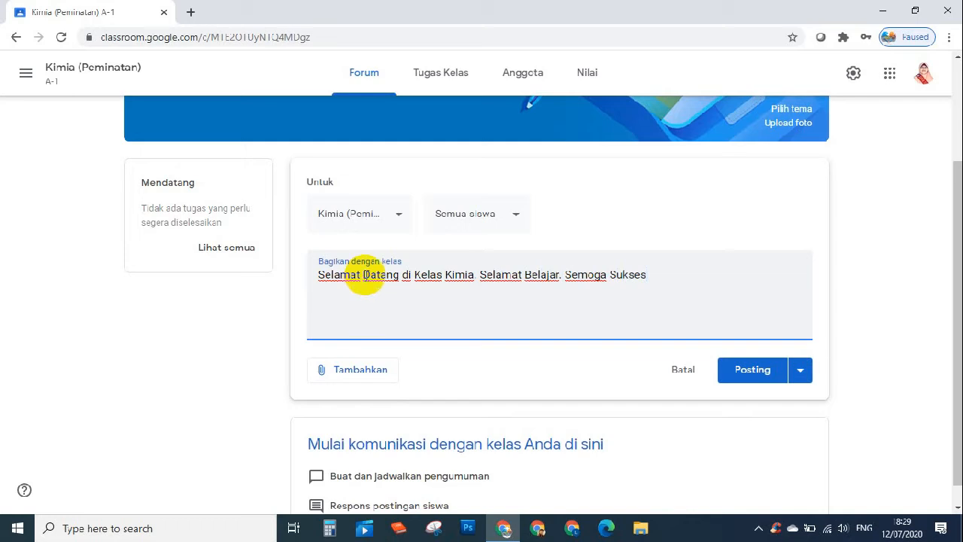
{"action": "left_click", "coordinate": [739, 374]}
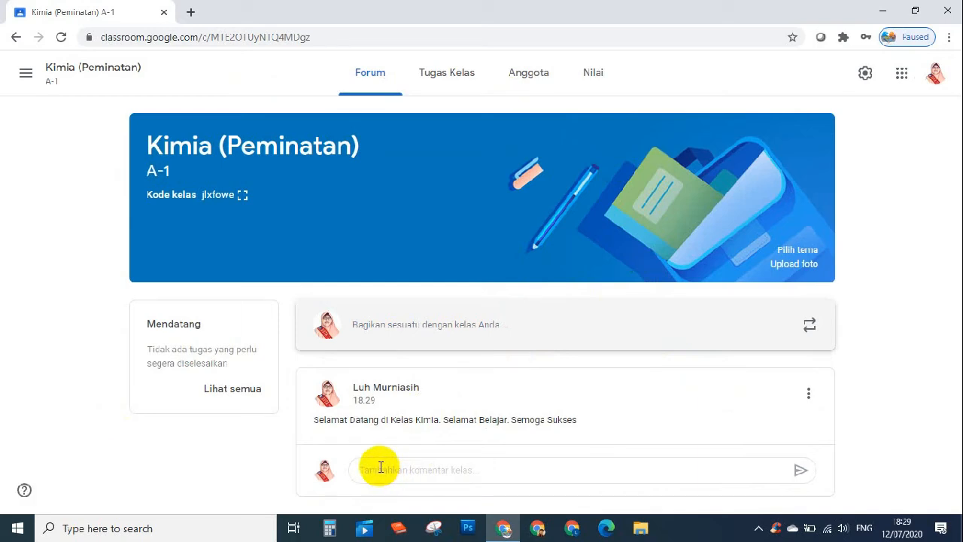
{"action": "left_click", "coordinate": [382, 467]}
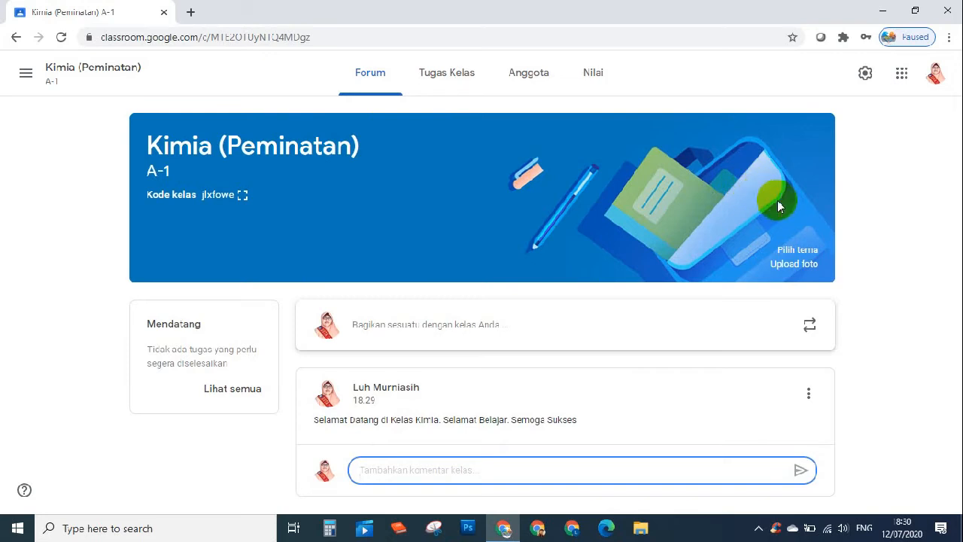
- Apply the orange teacup theme from the General gallery to the class banner
{"action": "left_click", "coordinate": [785, 254]}
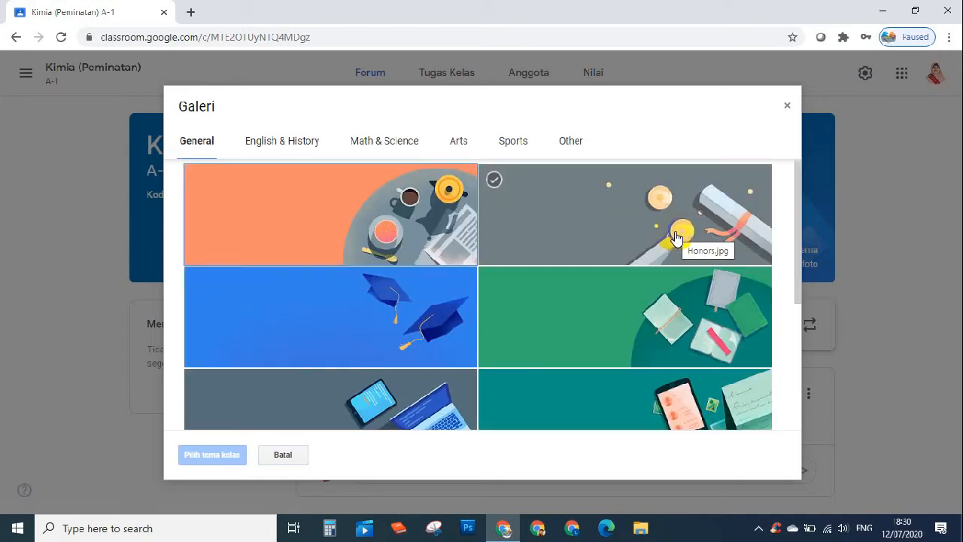
{"action": "scroll", "coordinate": [675, 238], "scroll_direction": "down", "scroll_amount": 3}
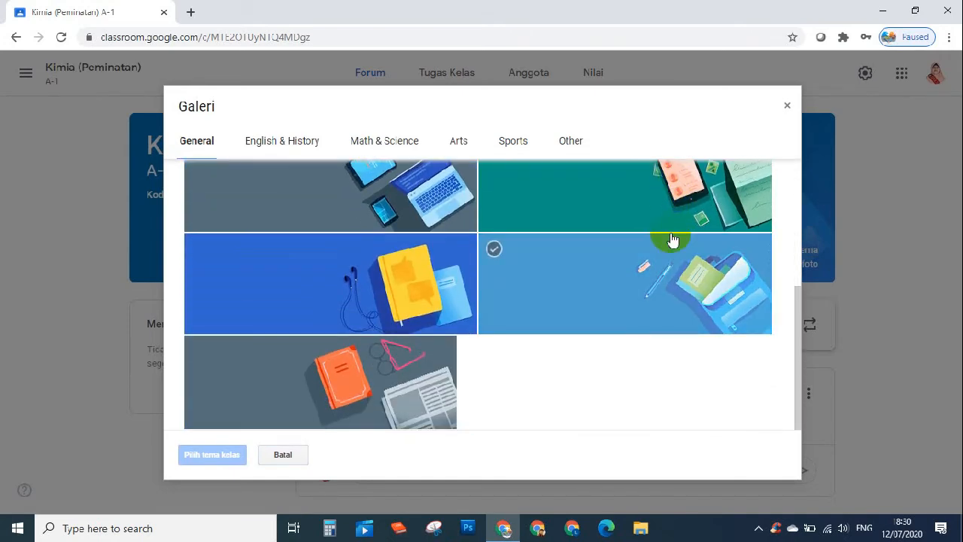
{"action": "scroll", "coordinate": [331, 233], "scroll_direction": "up", "scroll_amount": 3}
{"action": "left_click", "coordinate": [355, 238]}
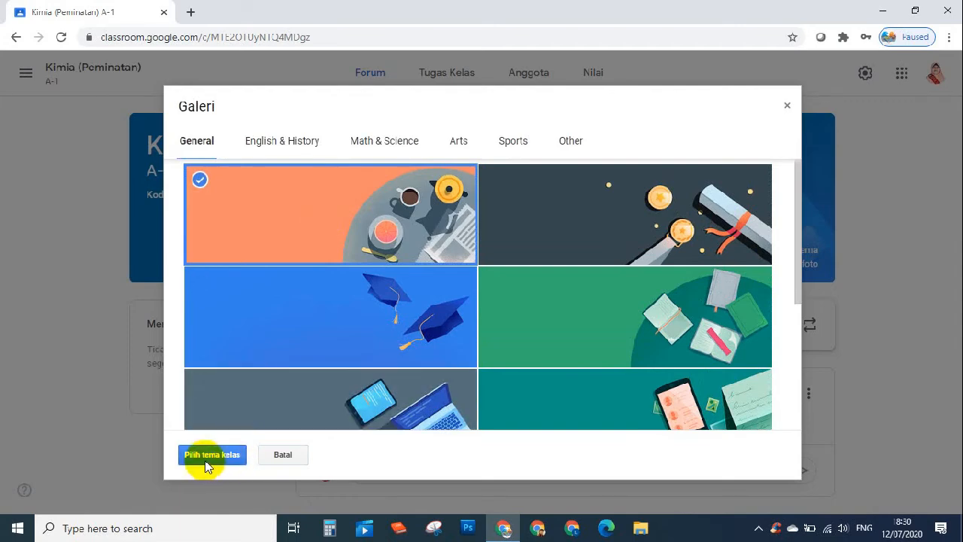
{"action": "left_click", "coordinate": [211, 455]}
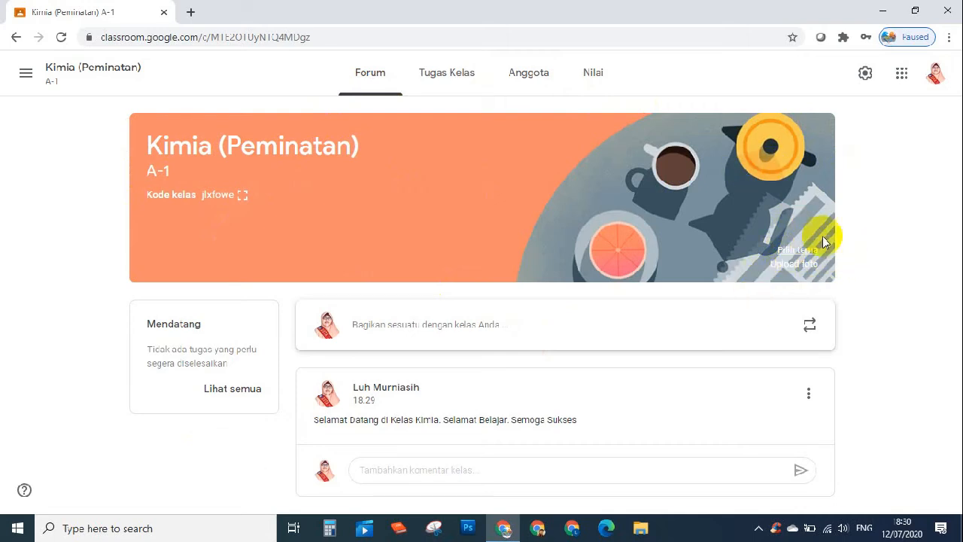
- Upload Astragaloside-IV.jpg from Desktop > GAMBAR TUTORIAL as a custom banner photo
{"action": "left_click", "coordinate": [792, 263]}
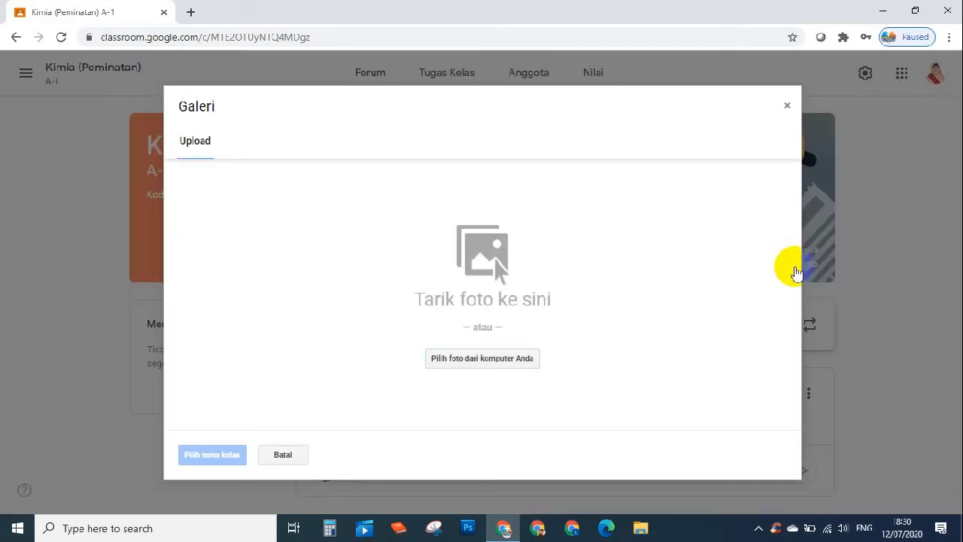
{"action": "left_click", "coordinate": [472, 358]}
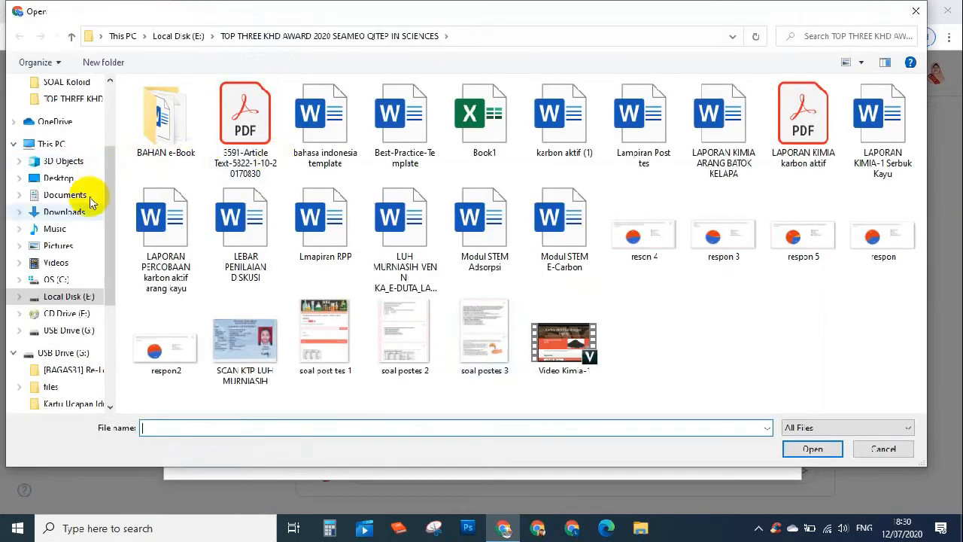
{"action": "left_click", "coordinate": [64, 179]}
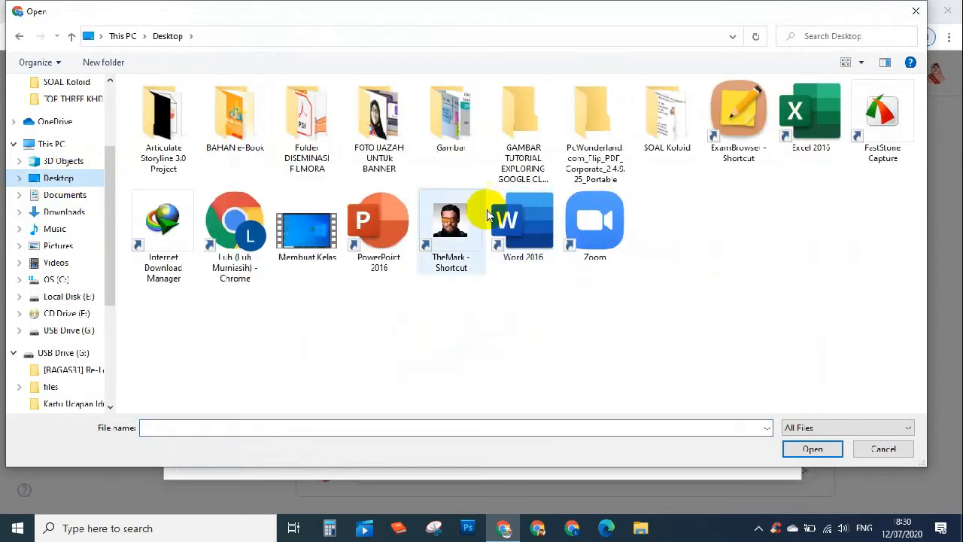
{"action": "left_click", "coordinate": [515, 119]}
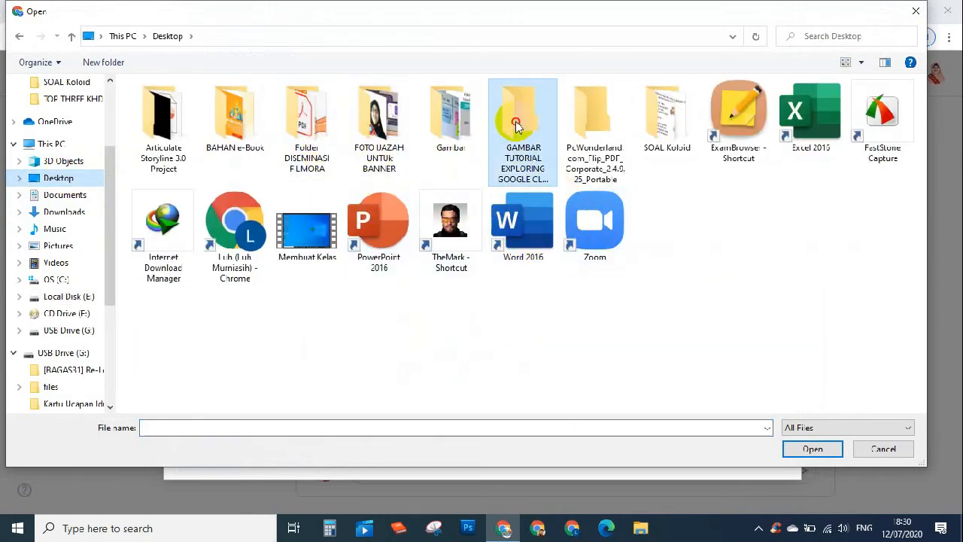
{"action": "double_click", "coordinate": [515, 119]}
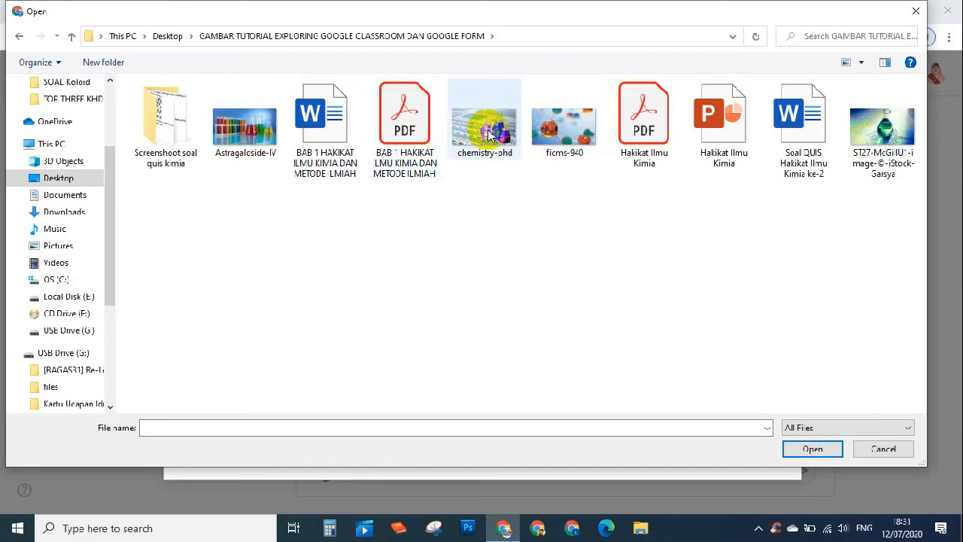
{"action": "left_click", "coordinate": [250, 140]}
{"action": "left_click", "coordinate": [812, 449]}
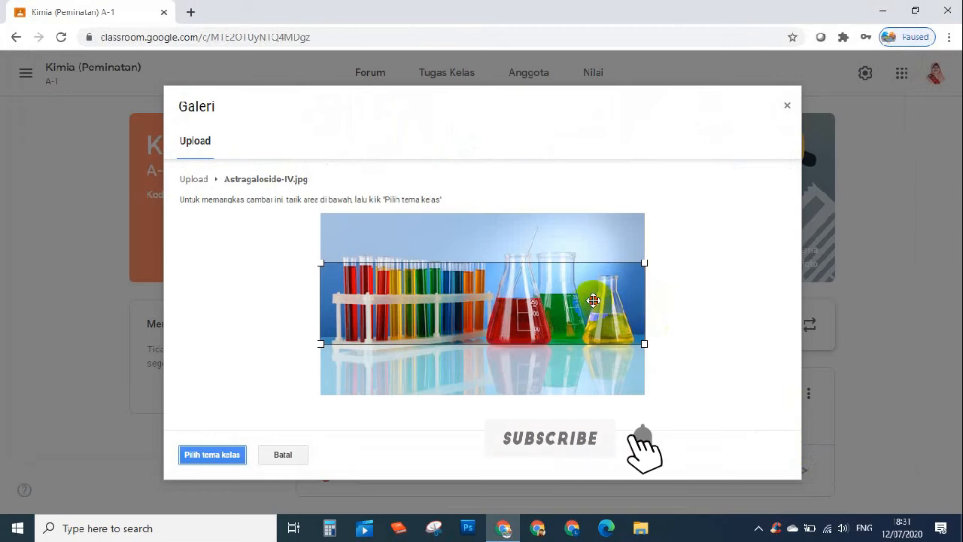
- Shift and resize the crop area on the test-tube photo, then apply it as the banner
{"action": "left_click_drag", "start_coordinate": [591, 301], "coordinate": [593, 289]}
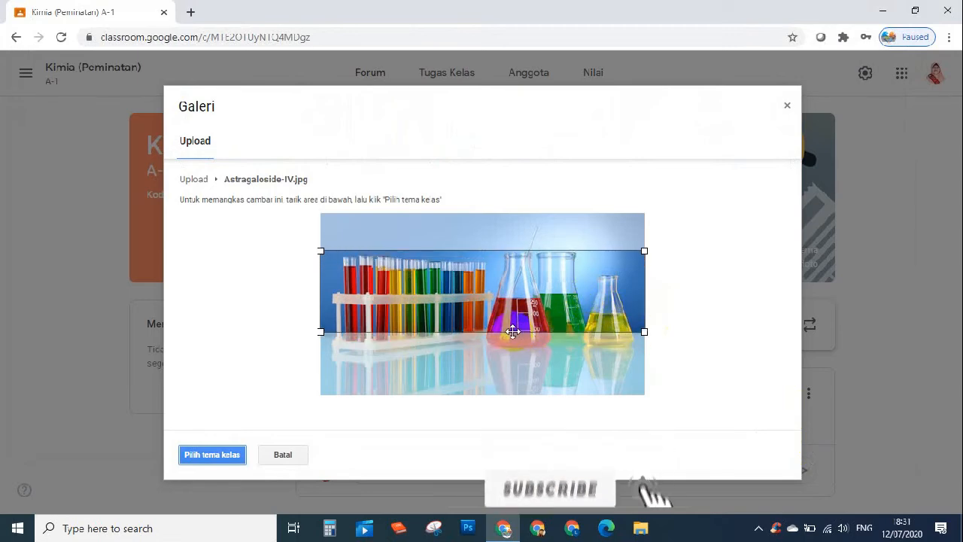
{"action": "left_click_drag", "start_coordinate": [645, 331], "coordinate": [638, 350]}
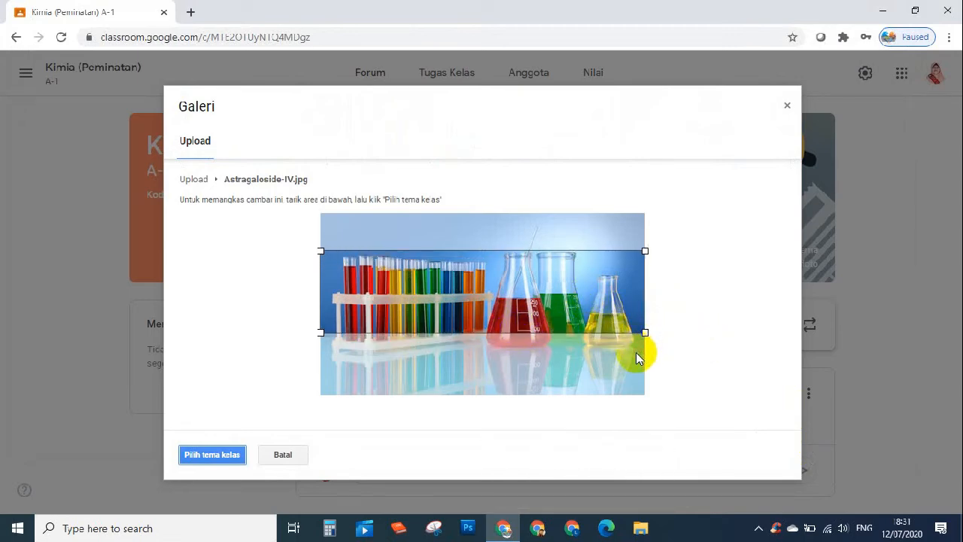
{"action": "left_click", "coordinate": [220, 456]}
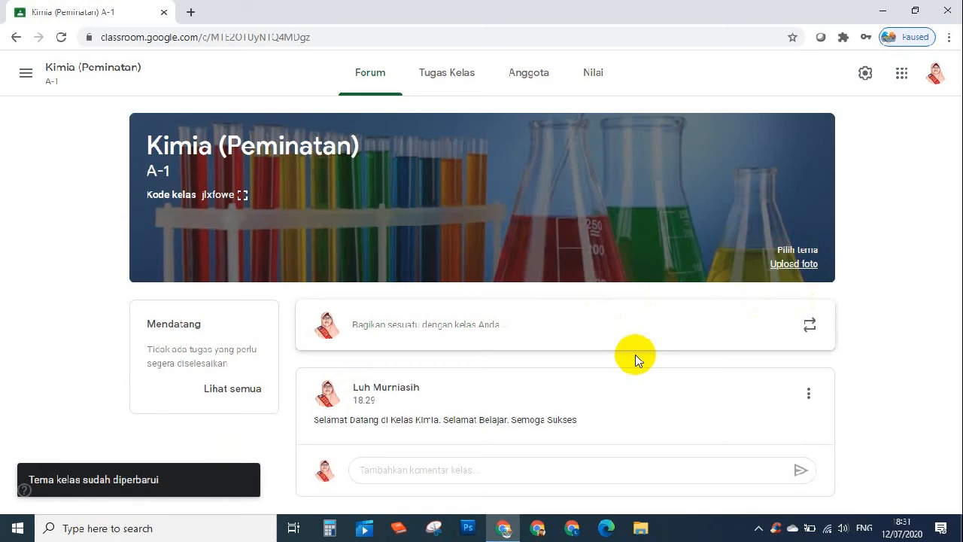
{"action": "left_click", "coordinate": [805, 250]}
{"action": "left_click", "coordinate": [594, 222]}
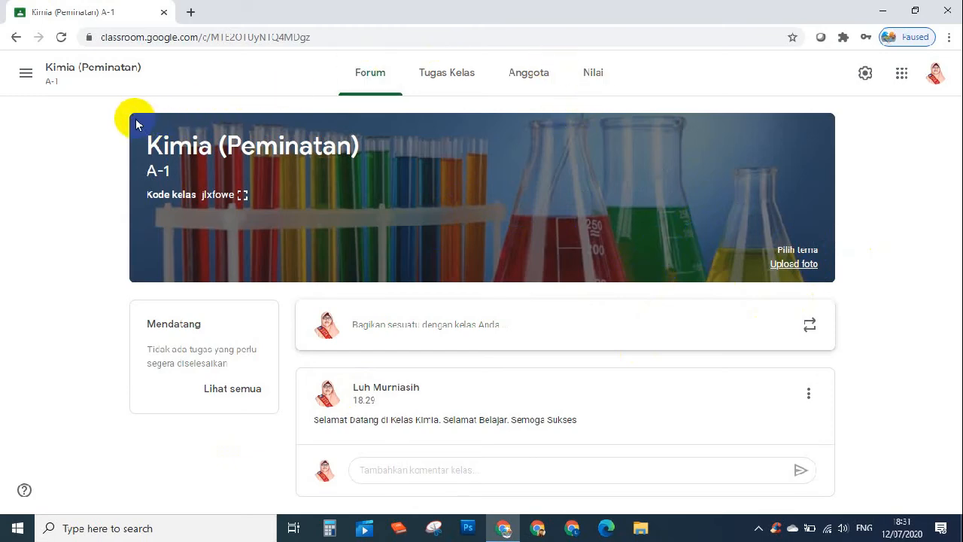
{"action": "left_click", "coordinate": [320, 218]}
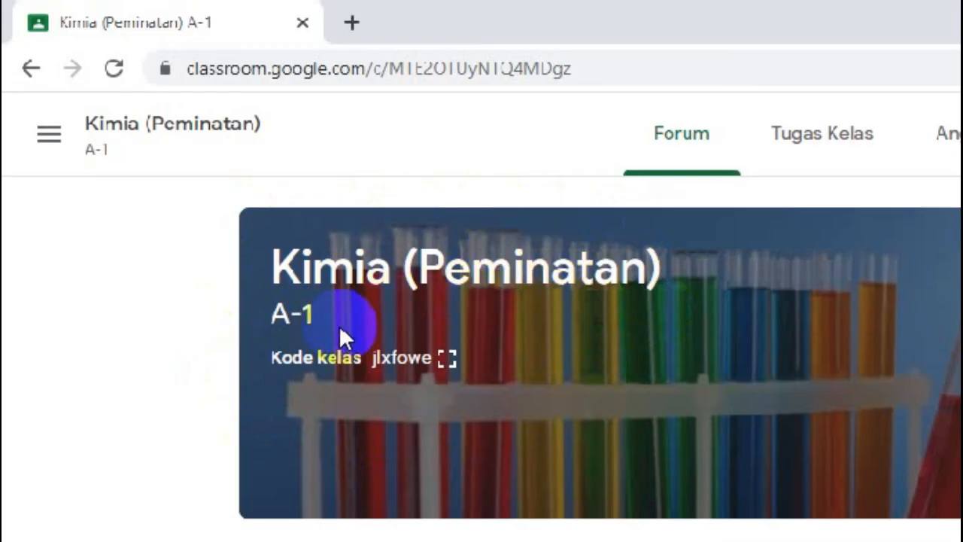
{"action": "left_click_drag", "start_coordinate": [274, 357], "coordinate": [306, 358]}
{"action": "left_click_drag", "start_coordinate": [339, 358], "coordinate": [425, 365]}
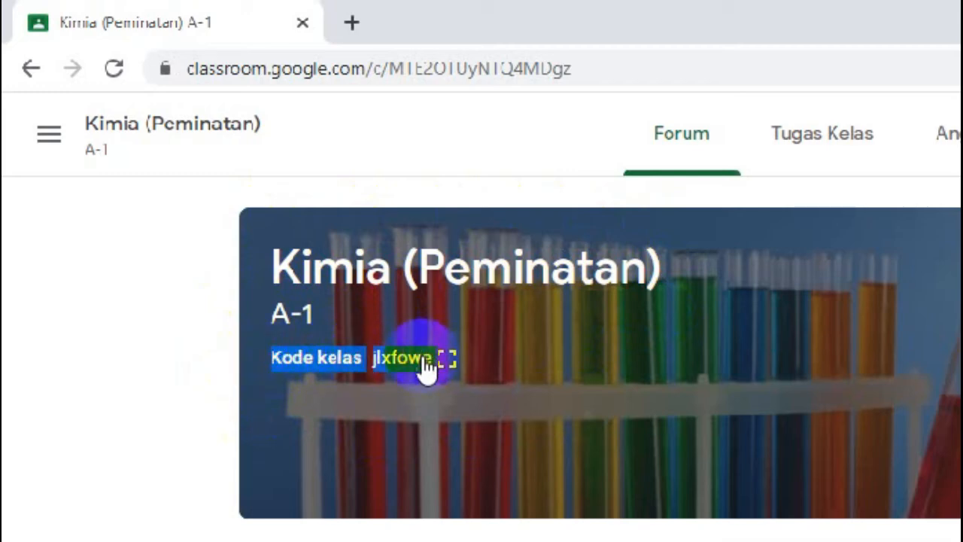
{"action": "left_click", "coordinate": [190, 333]}
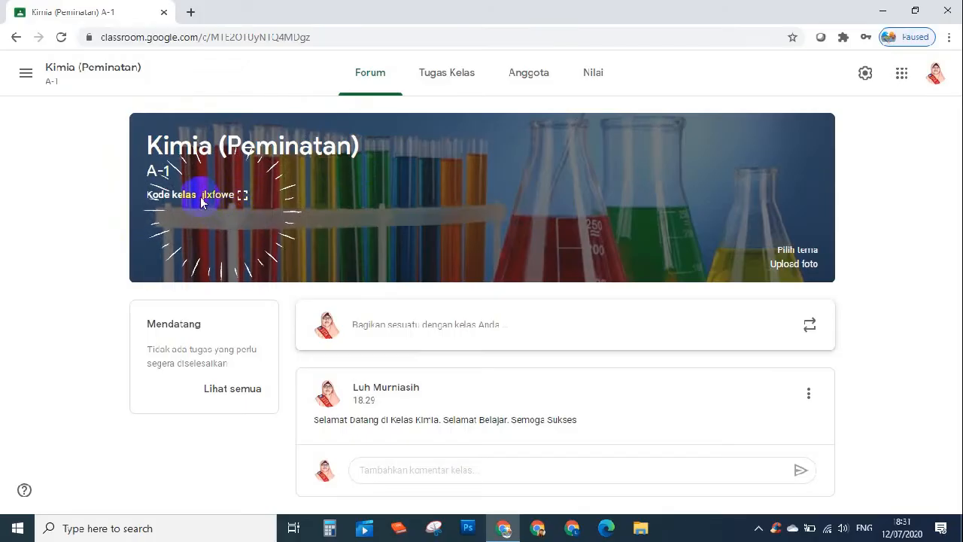
- Show the class code enlarged, select it and copy it
{"action": "left_click", "coordinate": [242, 198]}
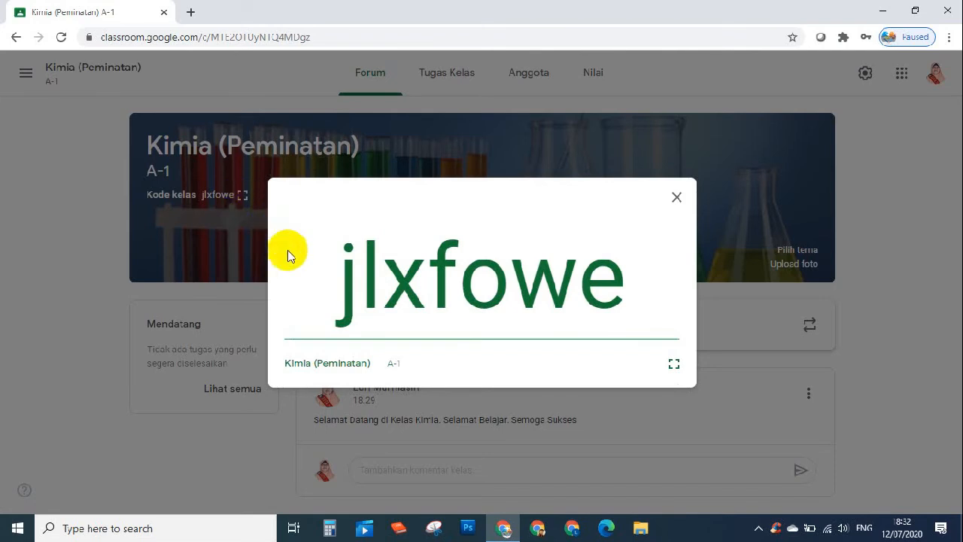
{"action": "left_click_drag", "start_coordinate": [323, 284], "coordinate": [618, 287]}
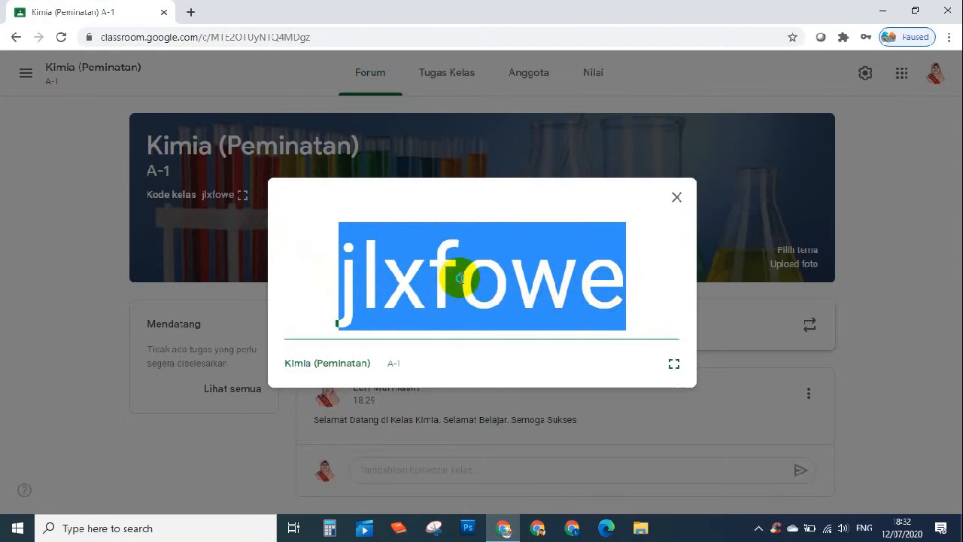
{"action": "right_click", "coordinate": [455, 281]}
{"action": "left_click", "coordinate": [483, 290]}
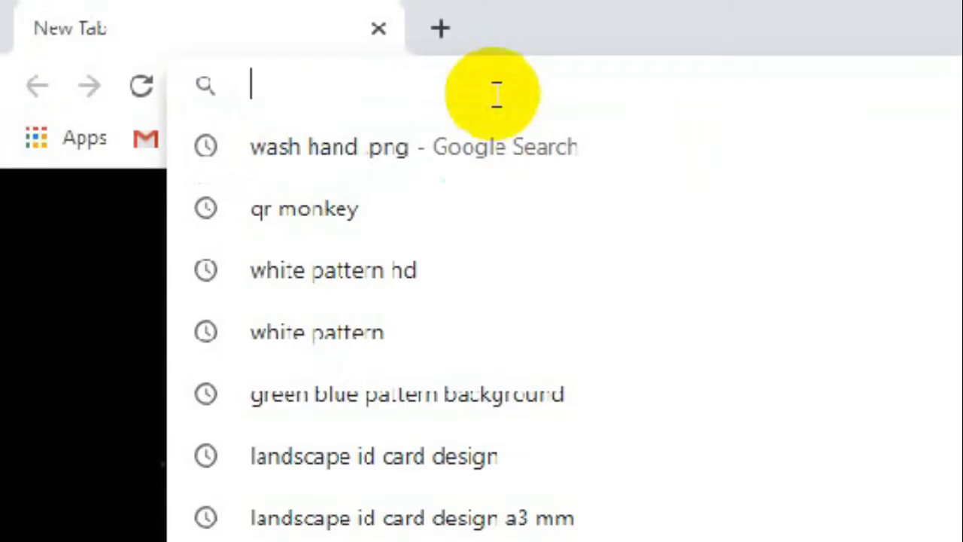
- Search 'clasroom google' in the new tab and open the Google Classroom site
{"action": "type", "text": "goo"}
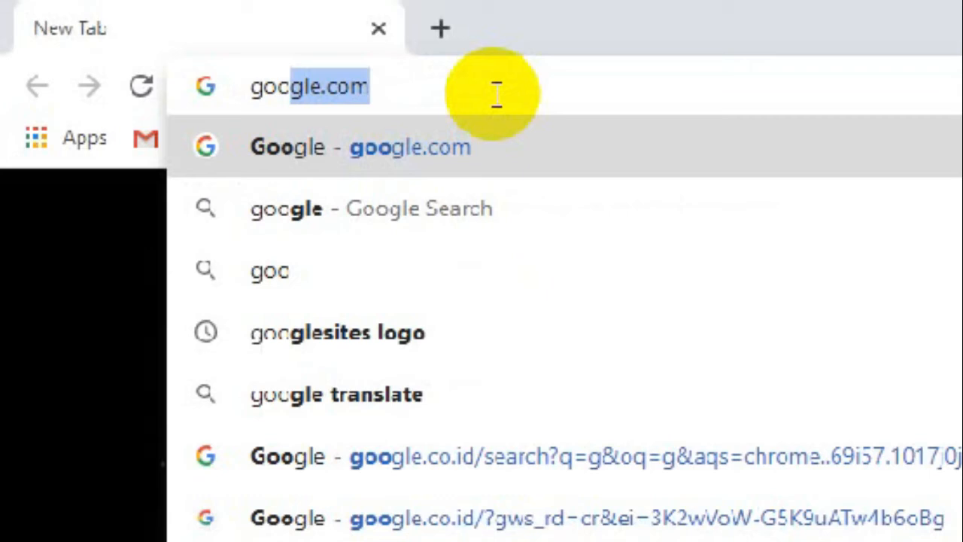
{"action": "key", "text": "BackSpace"}
{"action": "key", "text": "BackSpace"}
{"action": "key", "text": "BackSpace"}
{"action": "key", "text": "BackSpace"}
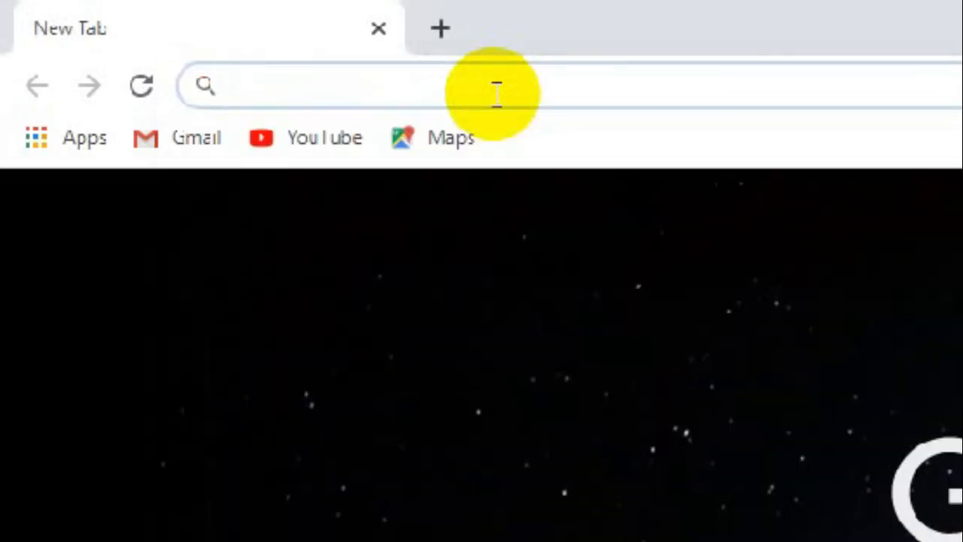
{"action": "type", "text": "clasroom"}
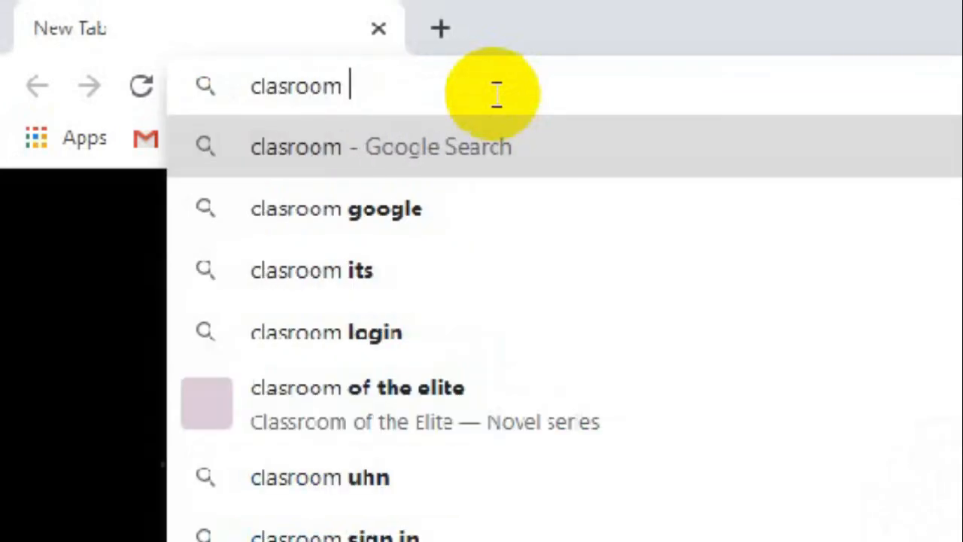
{"action": "left_click", "coordinate": [337, 230]}
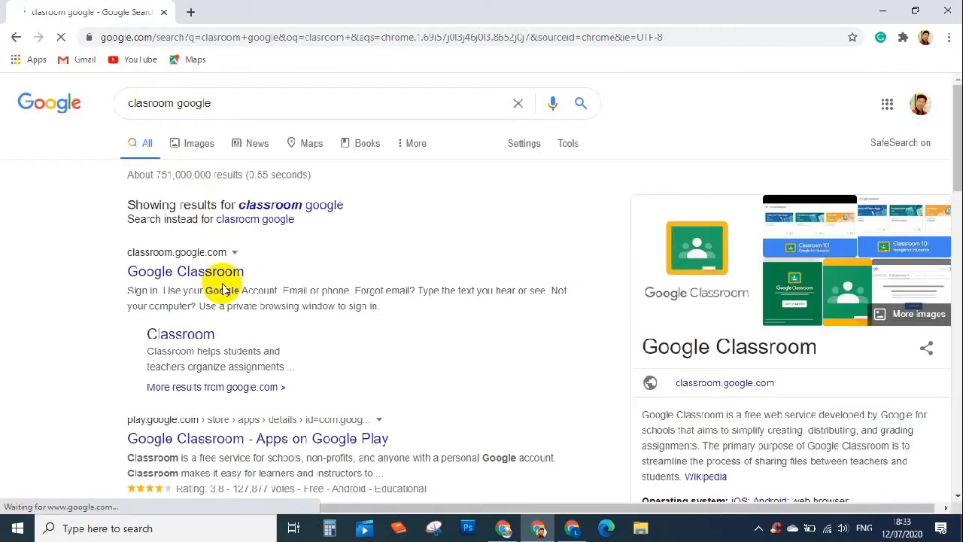
{"action": "left_click", "coordinate": [215, 275]}
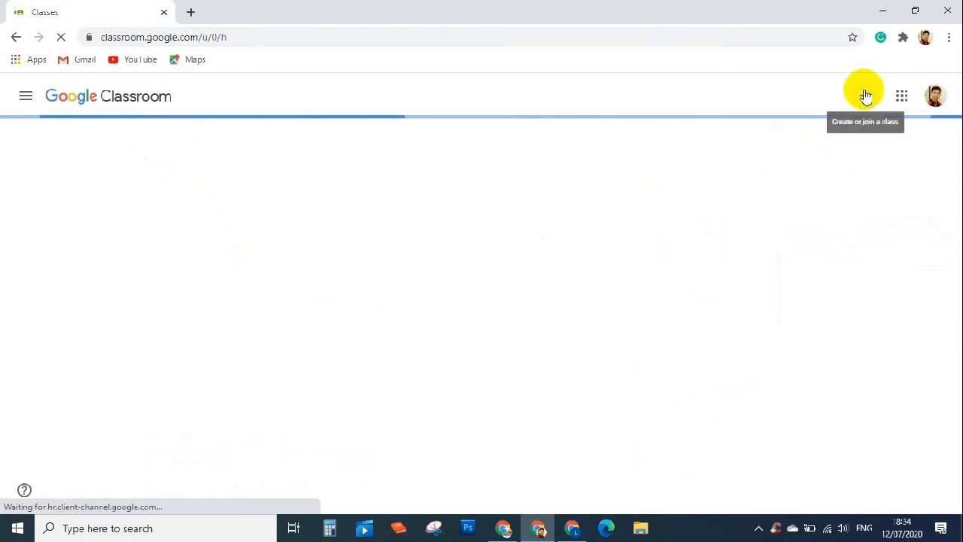
- Join a class by pasting the copied Kimia (Peminatan) A-1 code and confirming
{"action": "left_click", "coordinate": [865, 96]}
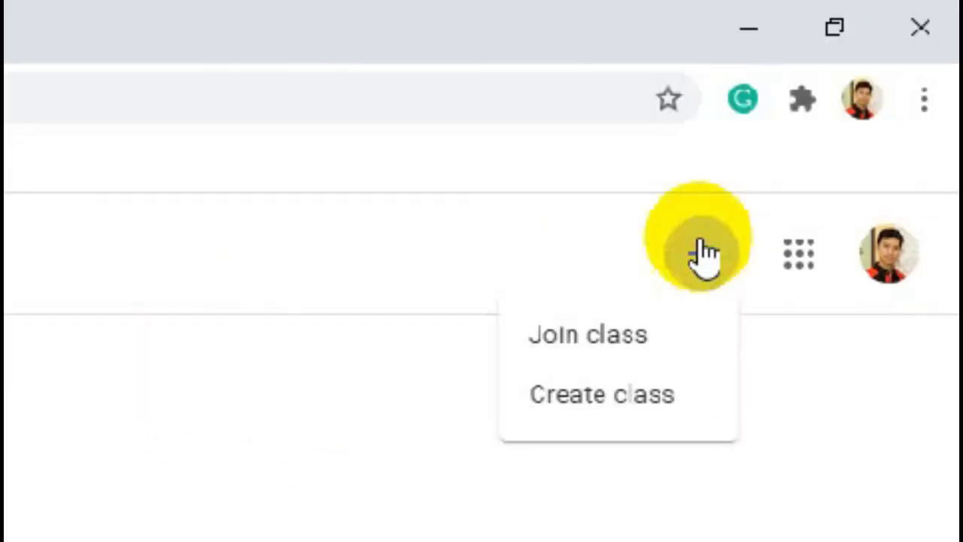
{"action": "left_click", "coordinate": [596, 336]}
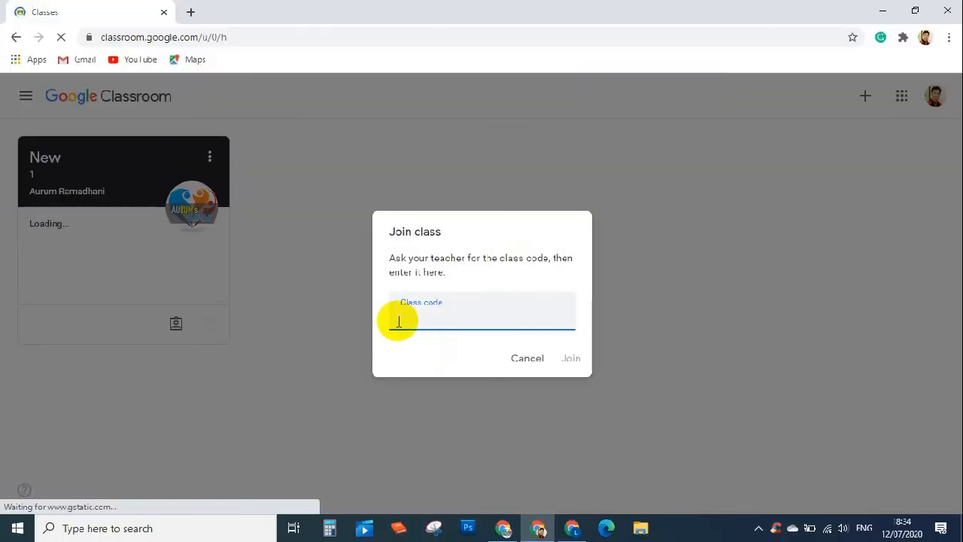
{"action": "right_click", "coordinate": [399, 322]}
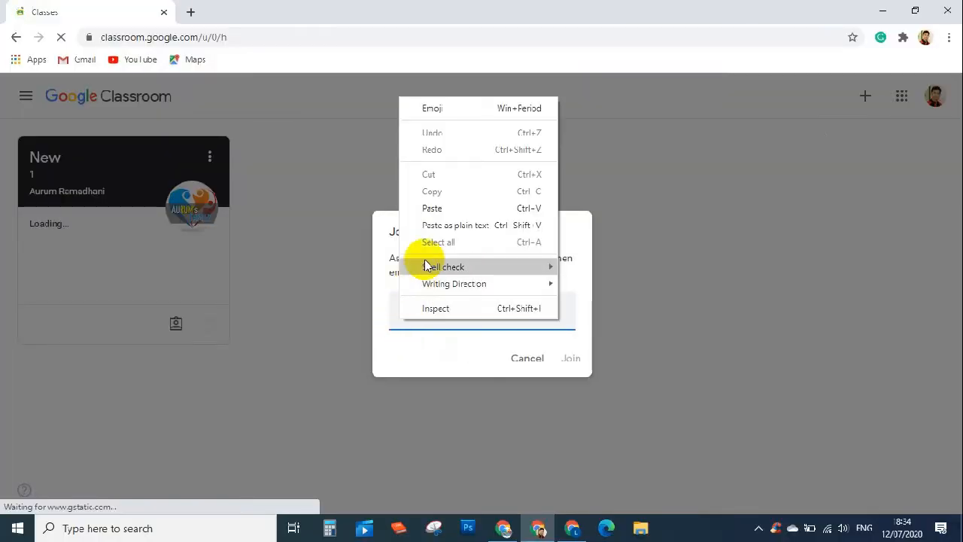
{"action": "left_click", "coordinate": [432, 208]}
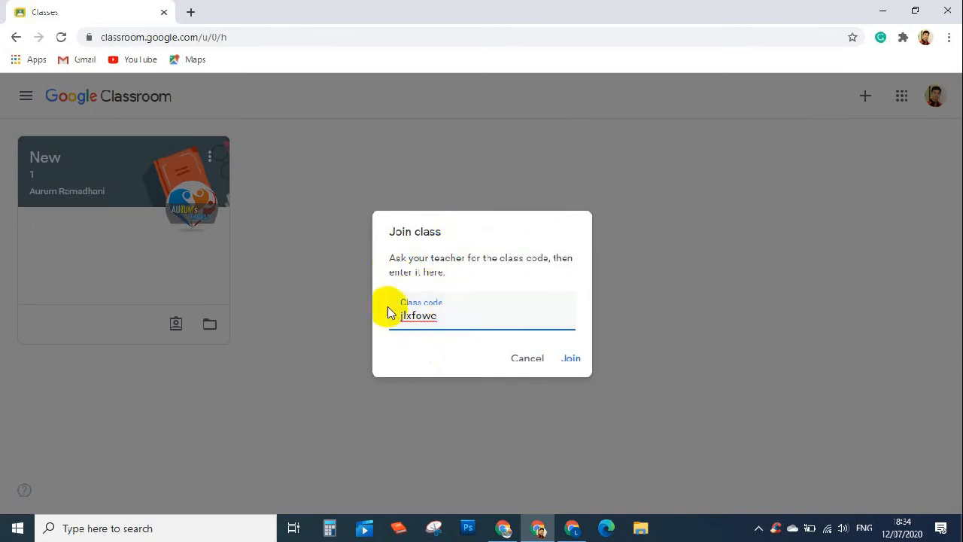
{"action": "left_click", "coordinate": [573, 359]}
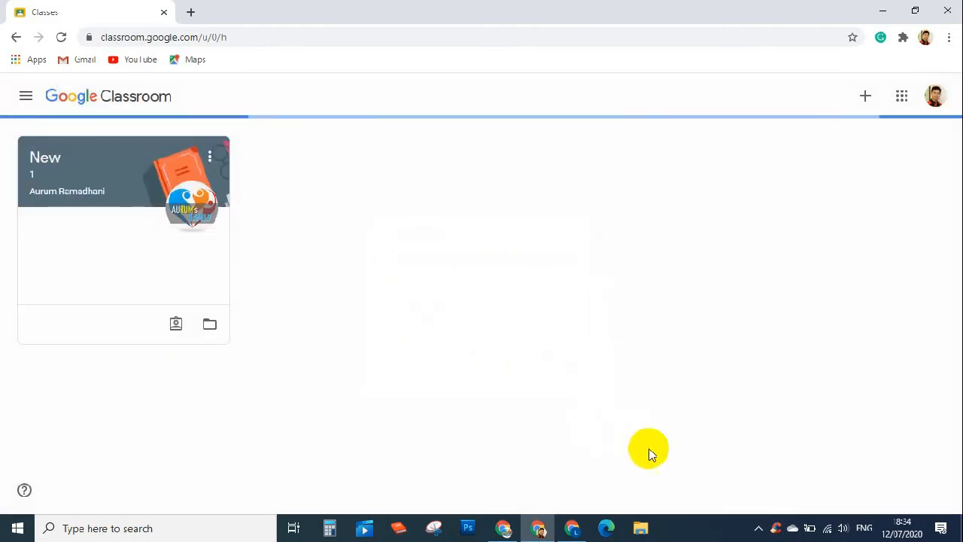
- Return to the teacher's class window and close the enlarged class code
{"action": "left_click", "coordinate": [505, 533]}
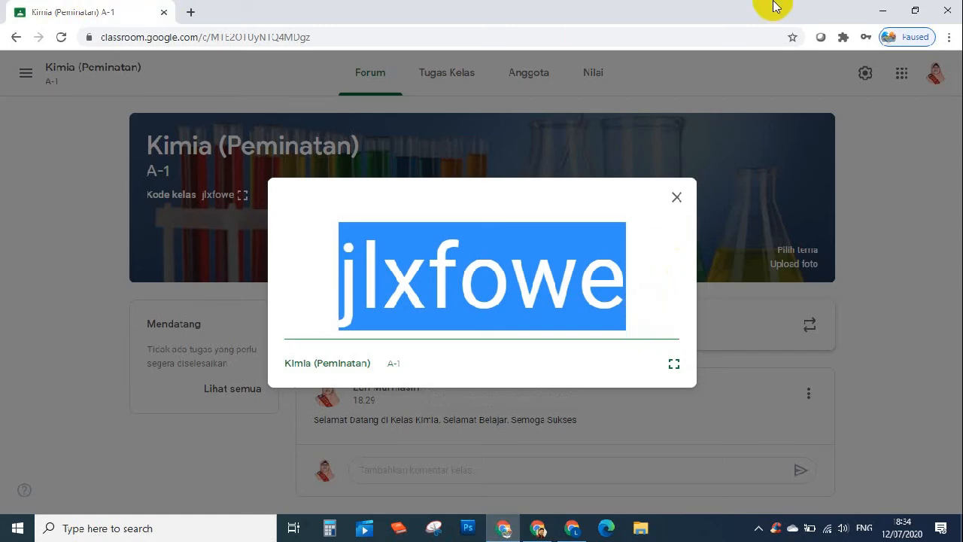
{"action": "left_click", "coordinate": [677, 198]}
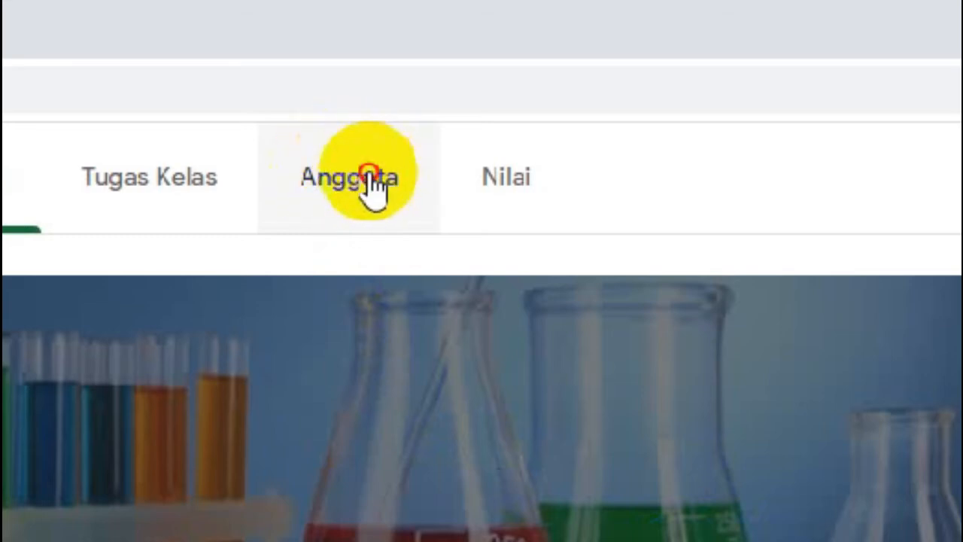
- Open the Anggota page, dismiss its tip, and look at the joined student's options
{"action": "left_click", "coordinate": [368, 175]}
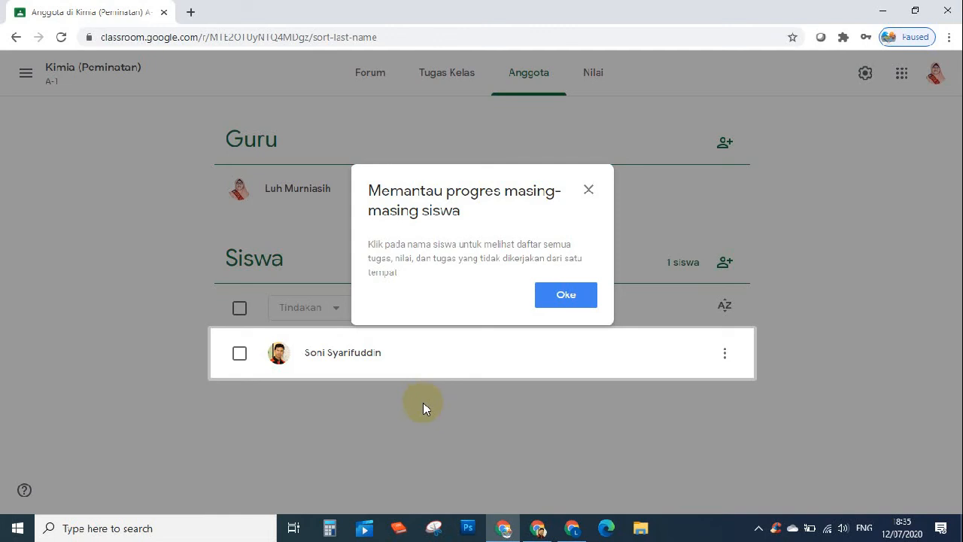
{"action": "left_click", "coordinate": [588, 190]}
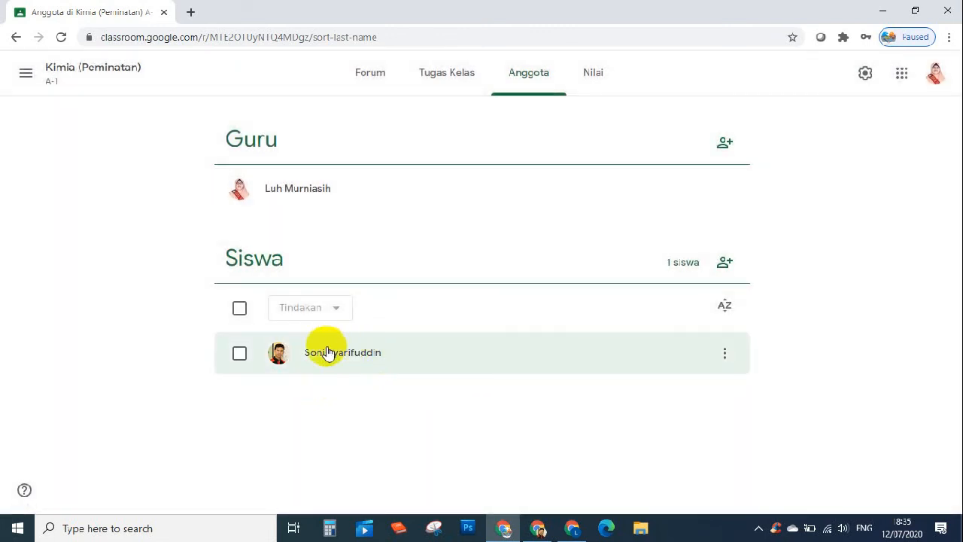
{"action": "left_click", "coordinate": [723, 355]}
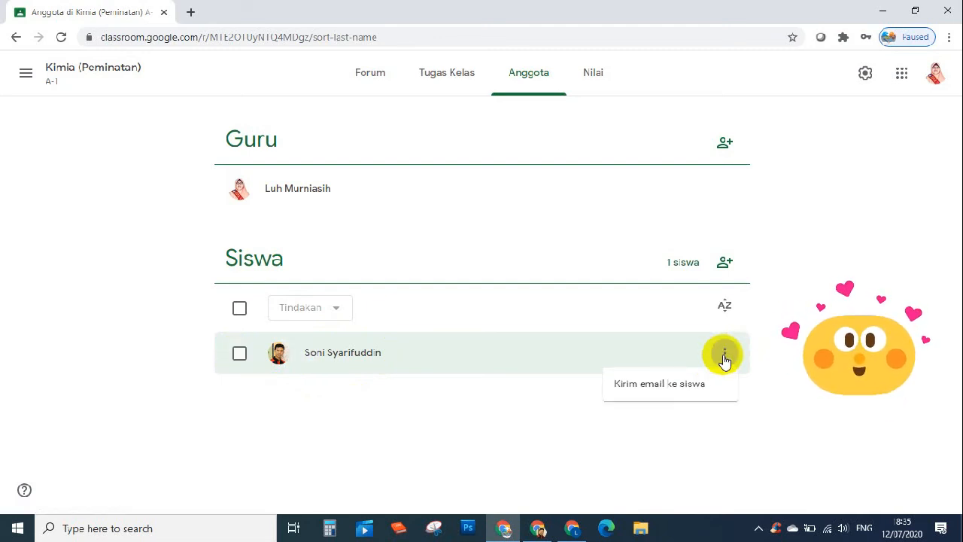
{"action": "left_click", "coordinate": [237, 355]}
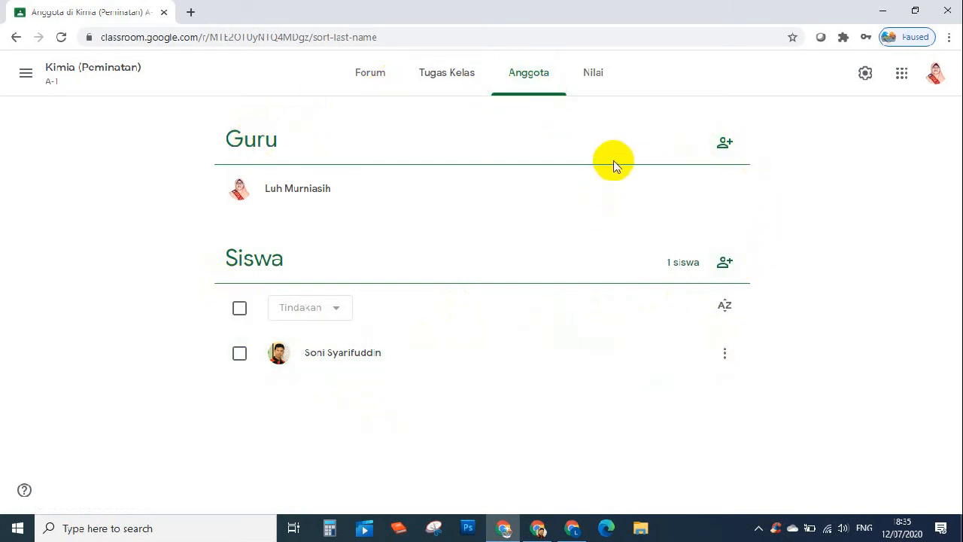
- Invite the co-teacher by searching their account name, then open the student invitation dialog
{"action": "left_click", "coordinate": [723, 145]}
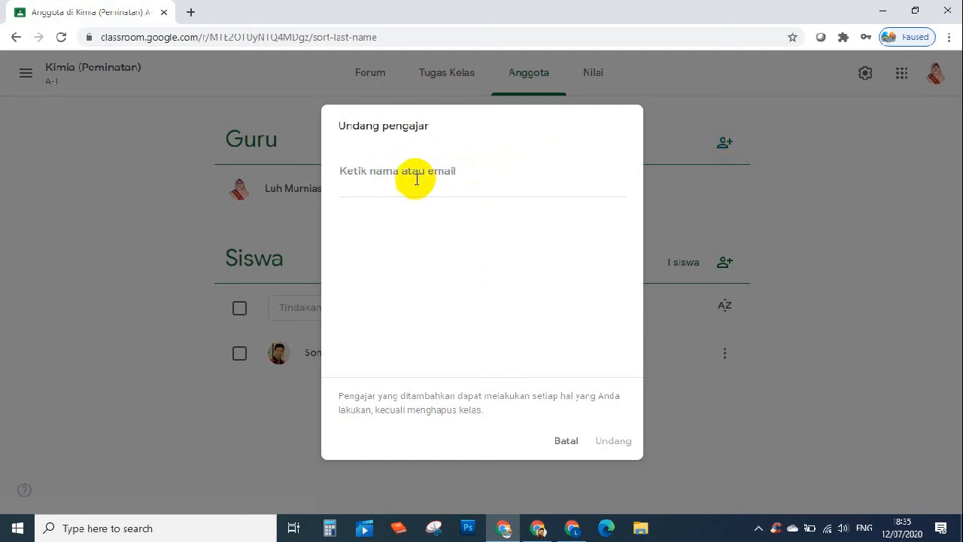
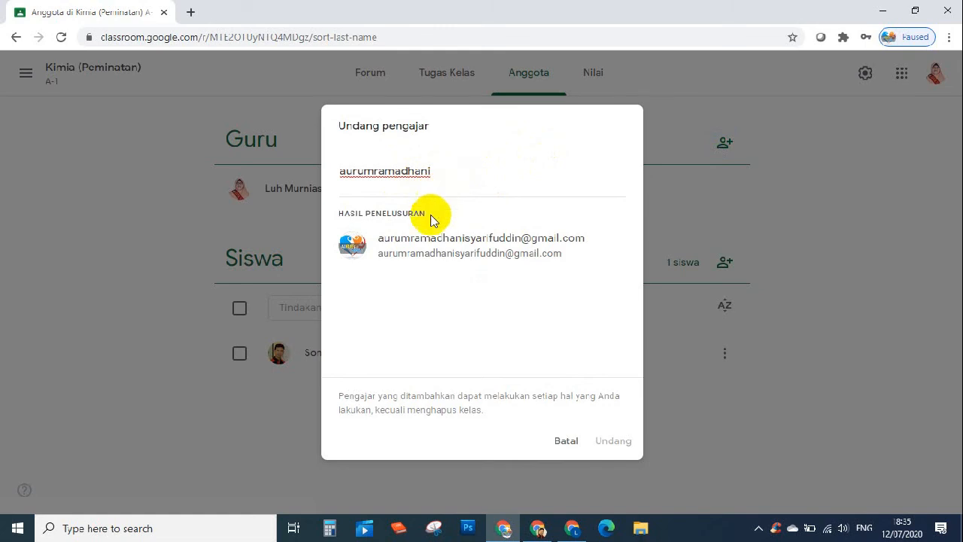
{"action": "left_click", "coordinate": [537, 248]}
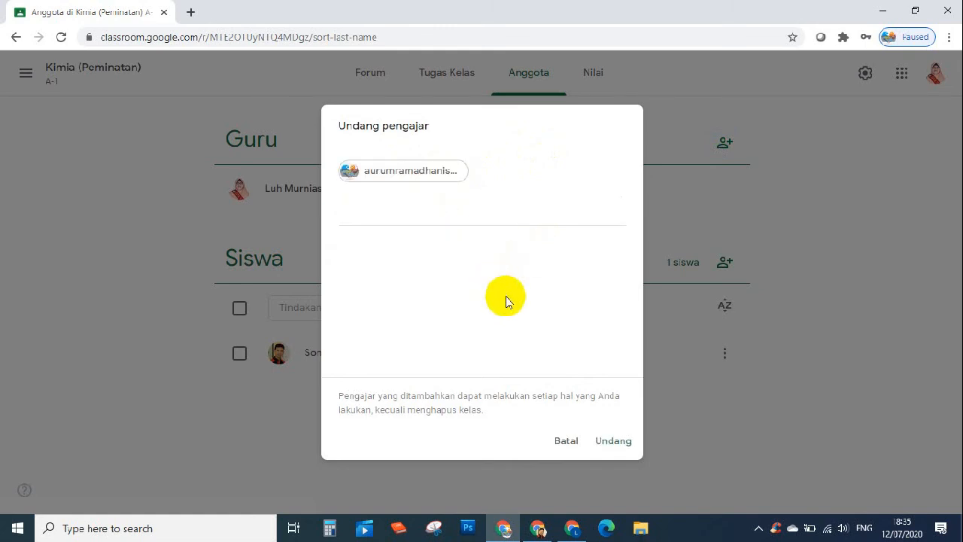
{"action": "left_click", "coordinate": [607, 443]}
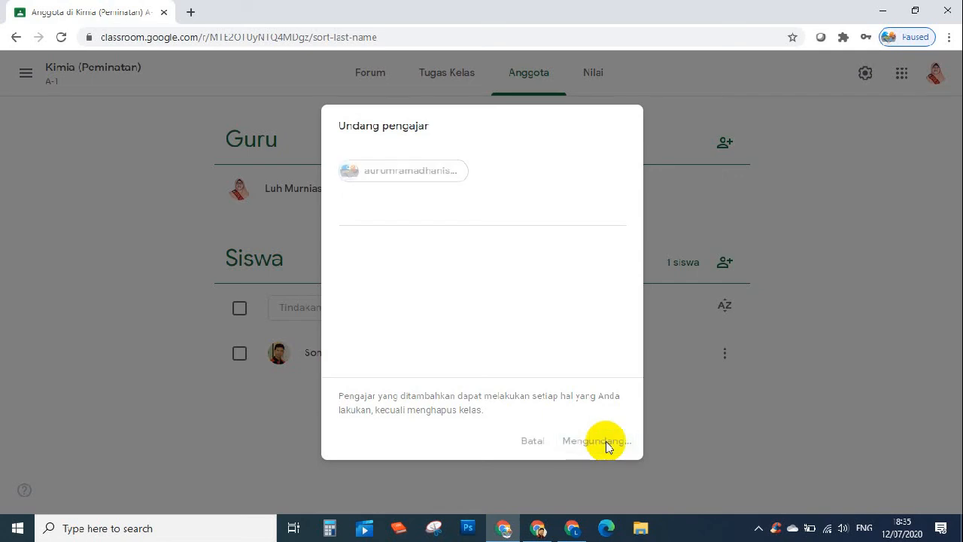
{"action": "left_click", "coordinate": [810, 173]}
{"action": "left_click", "coordinate": [659, 195]}
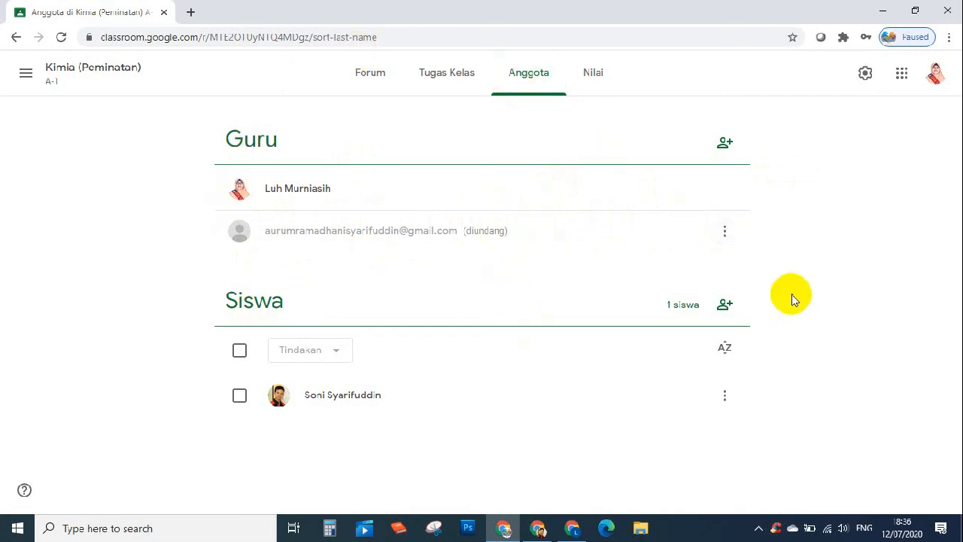
{"action": "left_click", "coordinate": [727, 306]}
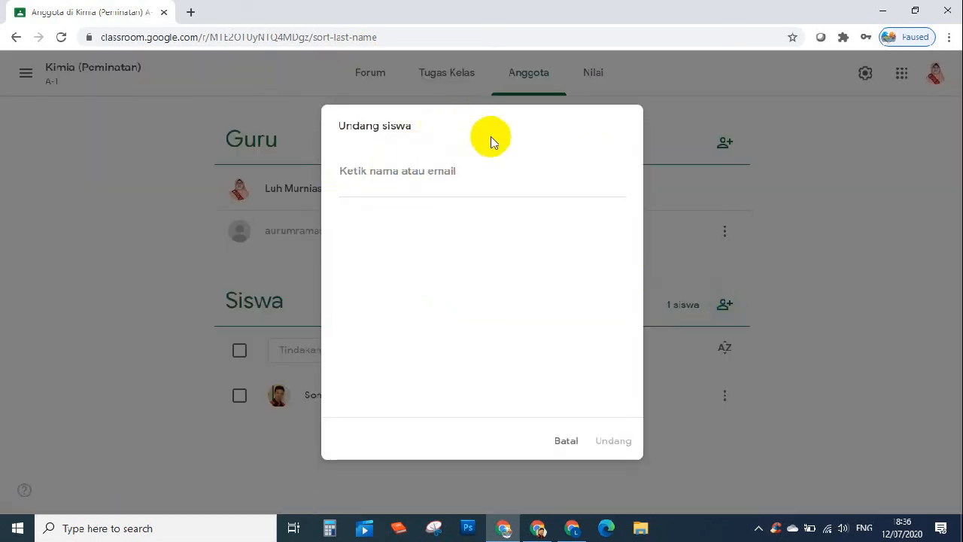
- Cancel the Undang siswa invitation and go back to the Kimia (Peminatan) Forum stream
{"action": "left_click", "coordinate": [563, 441]}
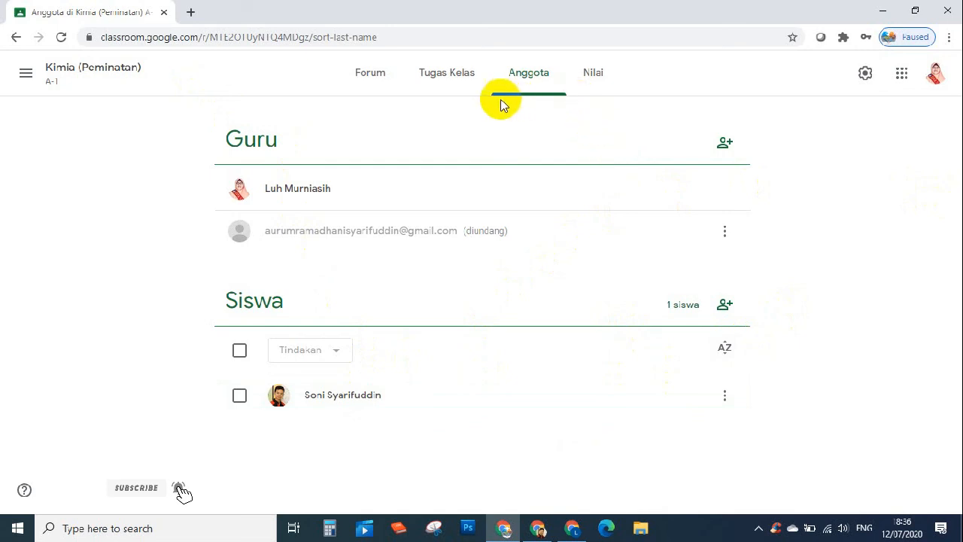
{"action": "left_click", "coordinate": [586, 88]}
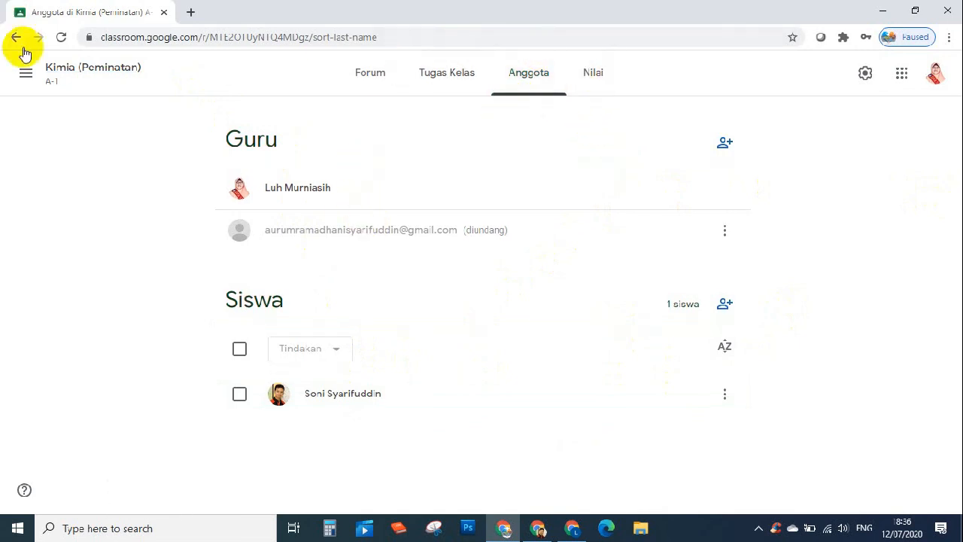
{"action": "left_click", "coordinate": [26, 76]}
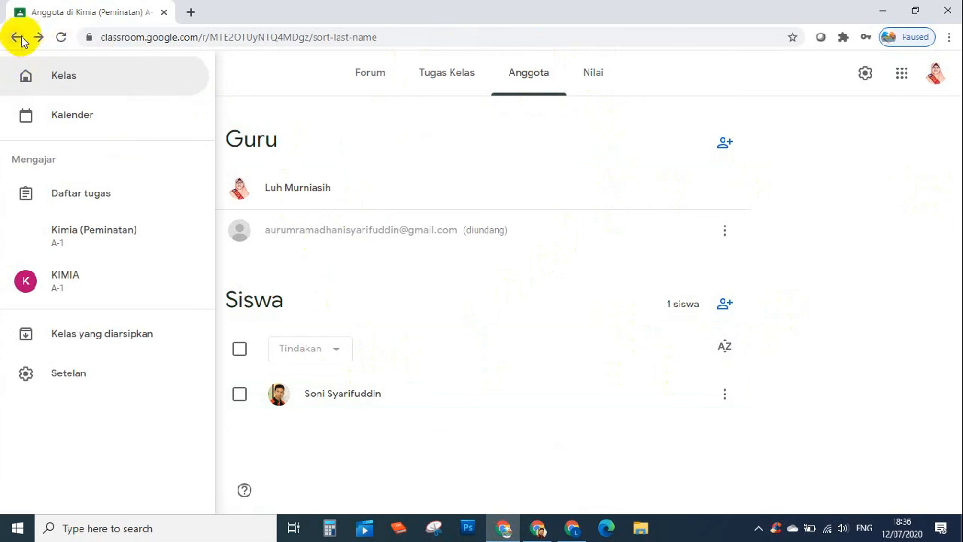
{"action": "left_click", "coordinate": [376, 77]}
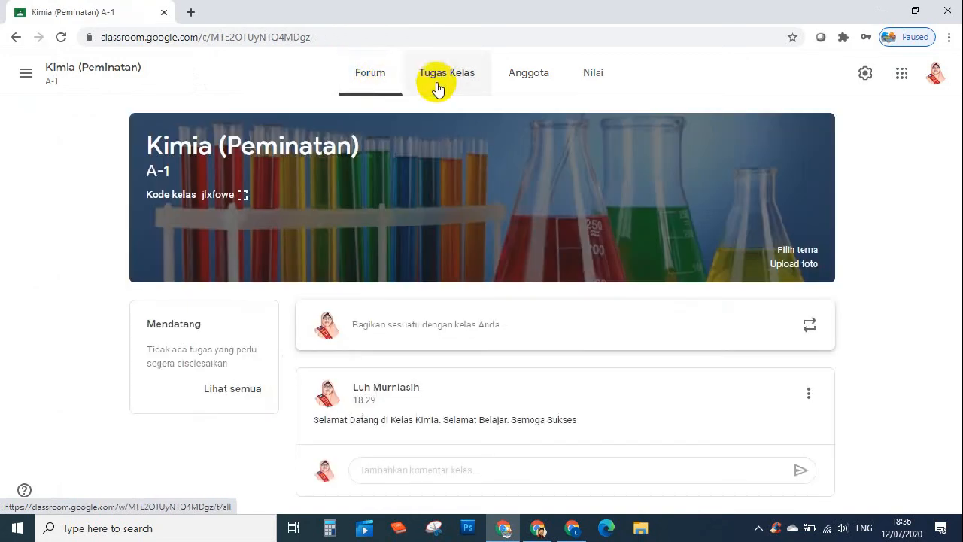